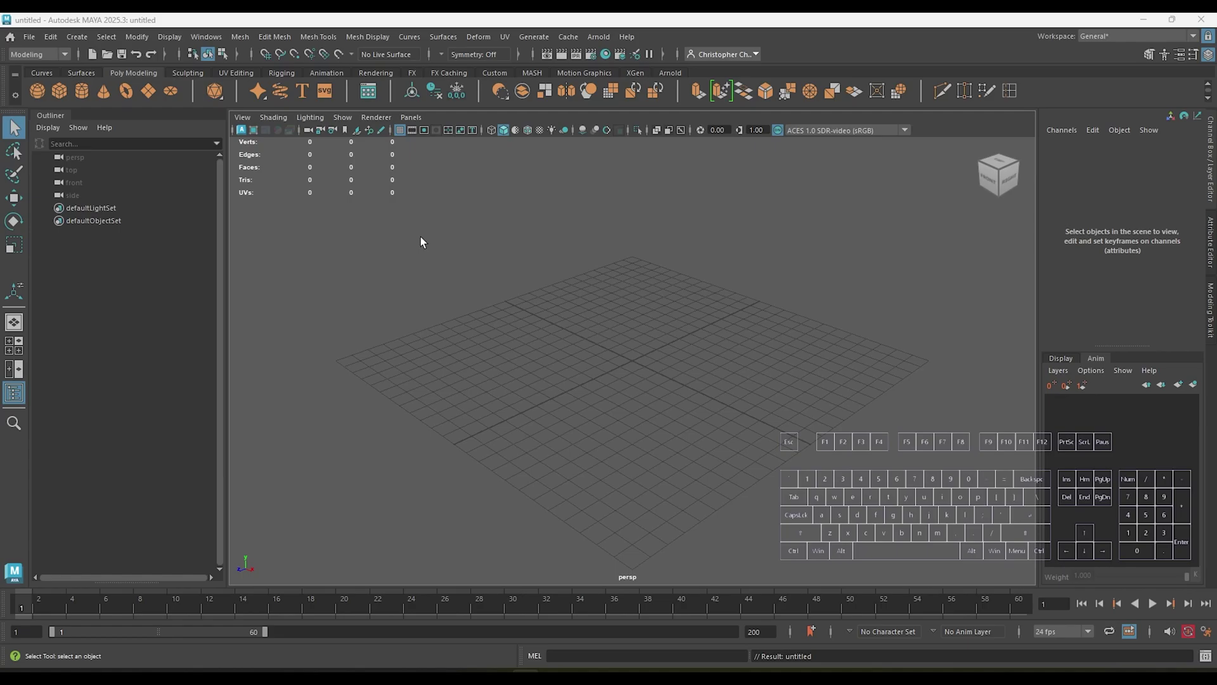
Create a polygon cube and bevel its edges with 4 segments and a depth of -1.
left_click(55, 93)
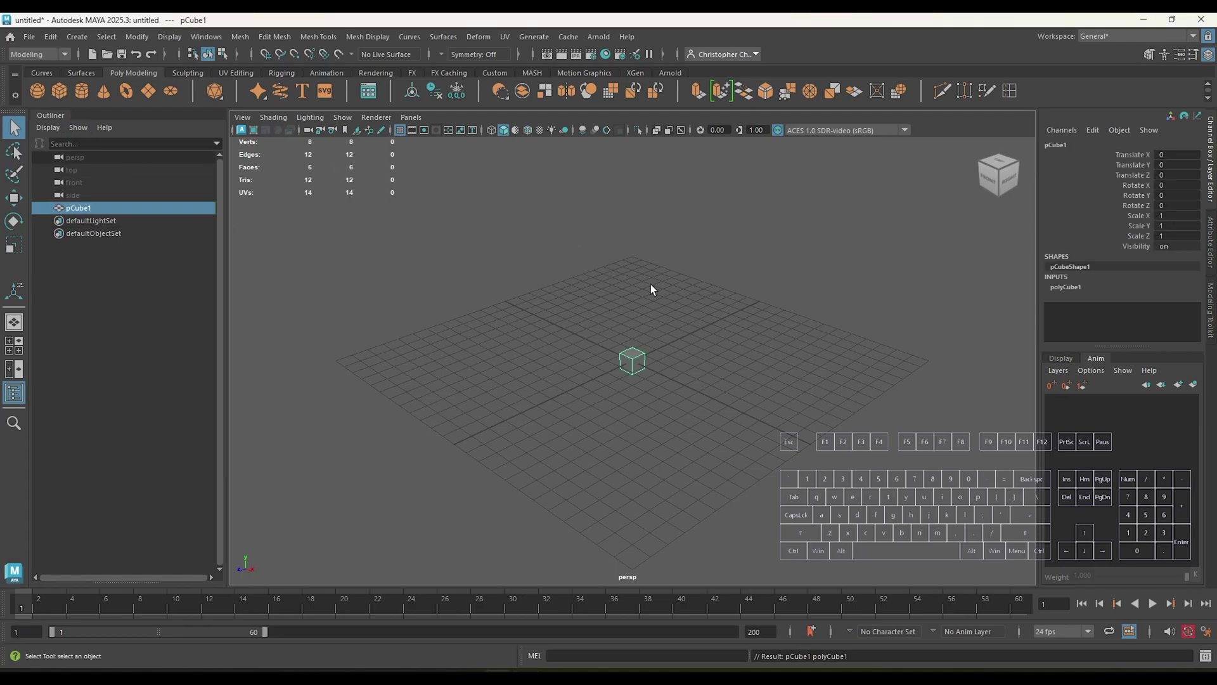
key("f")
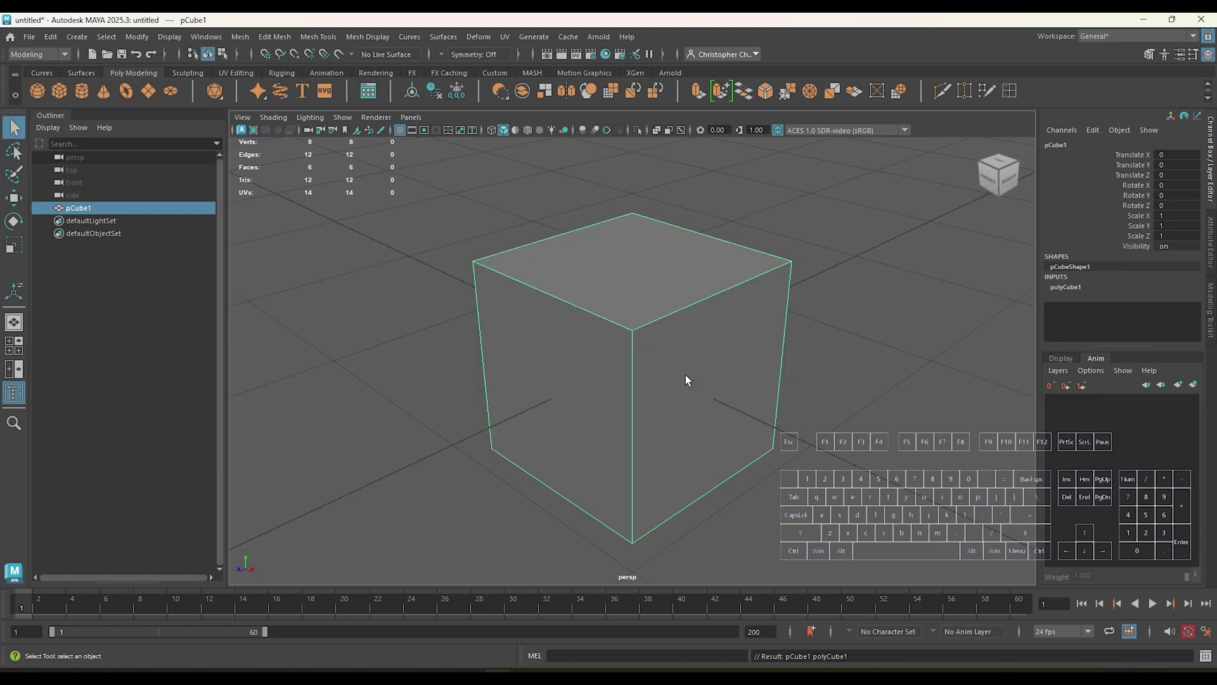
left_click_drag(811, 341, 876, 344, "alt")
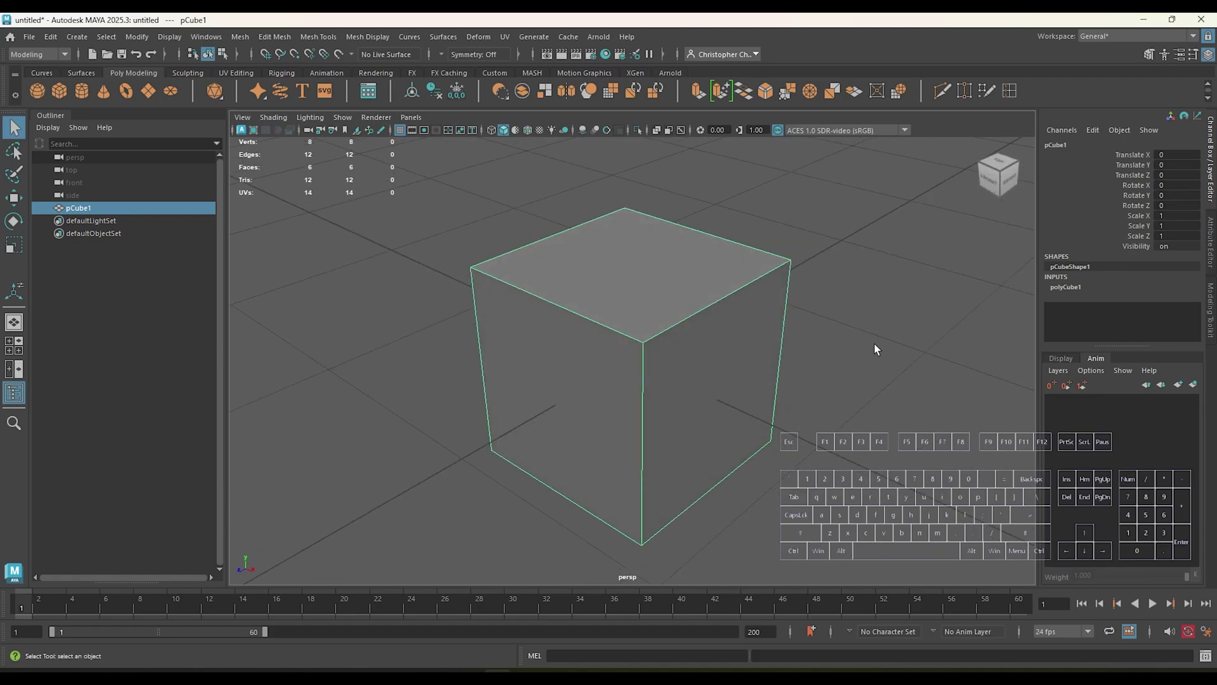
key("ctrl+b")
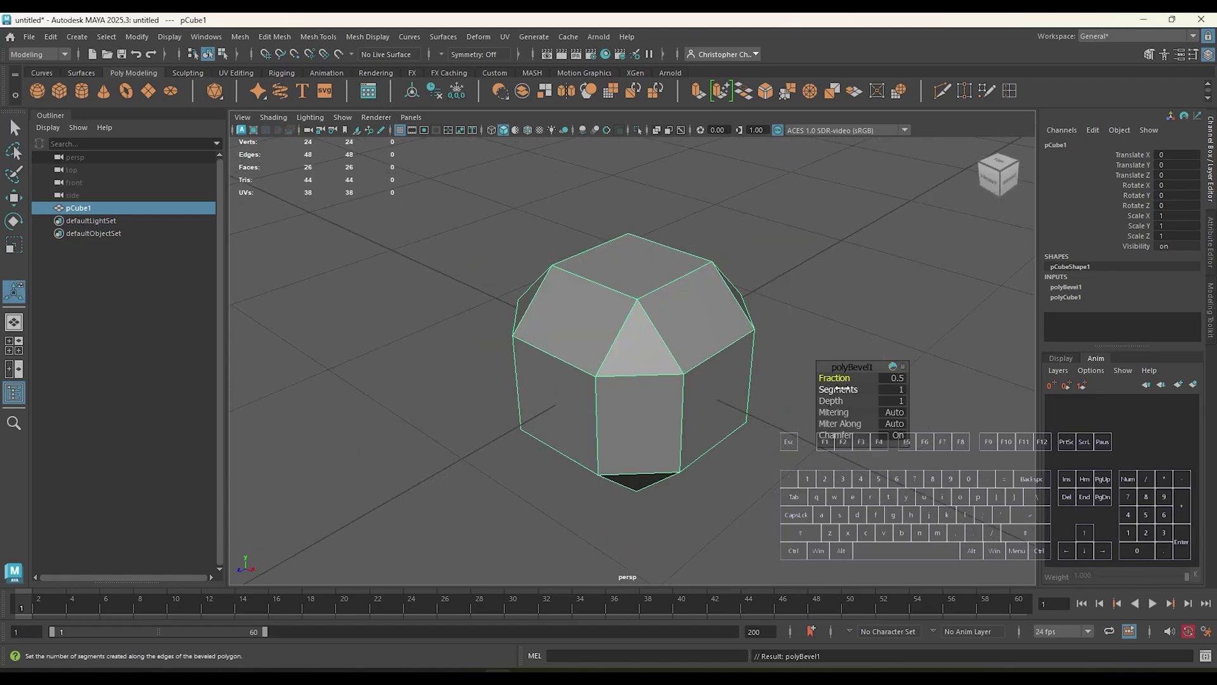
left_click_drag(833, 402, 867, 382)
left_click_drag(735, 412, 784, 307, "alt")
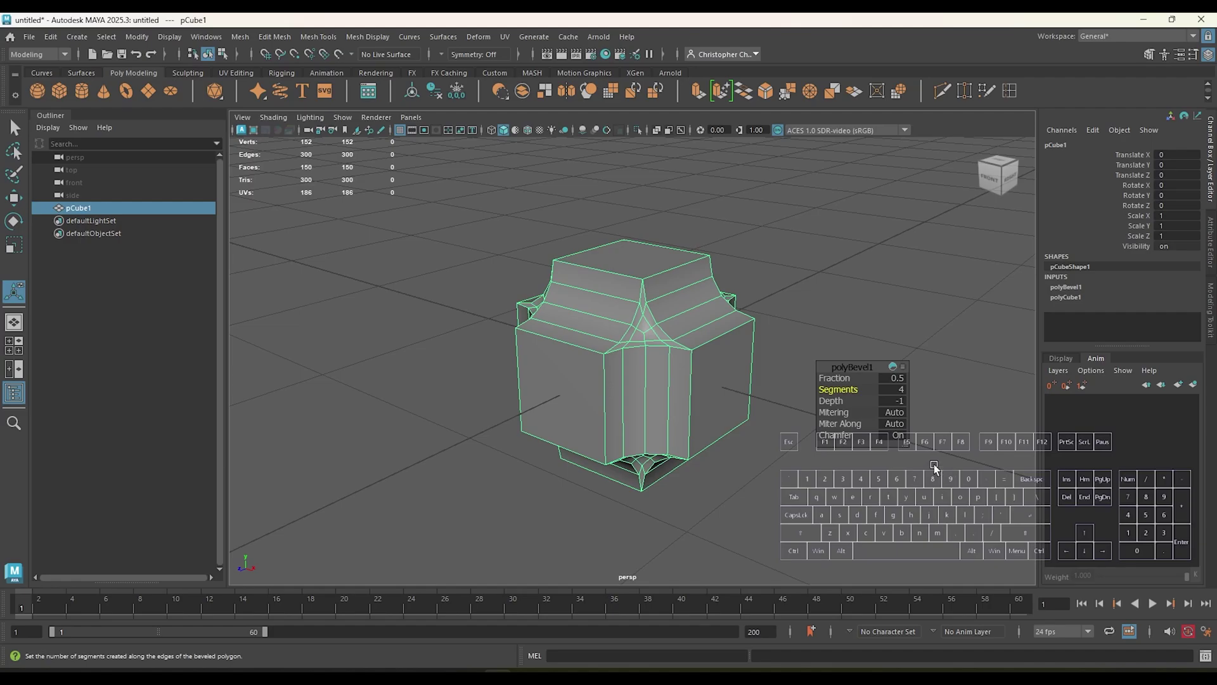
Examine the bevel's Fraction, Segments and Chamfer settings and expand its full attribute list in the cube's construction history.
left_click(842, 379)
mouse_move(842, 379)
middle_mouse_down()
mouse_move(855, 384)
mouse_move(845, 385)
middle_mouse_up()
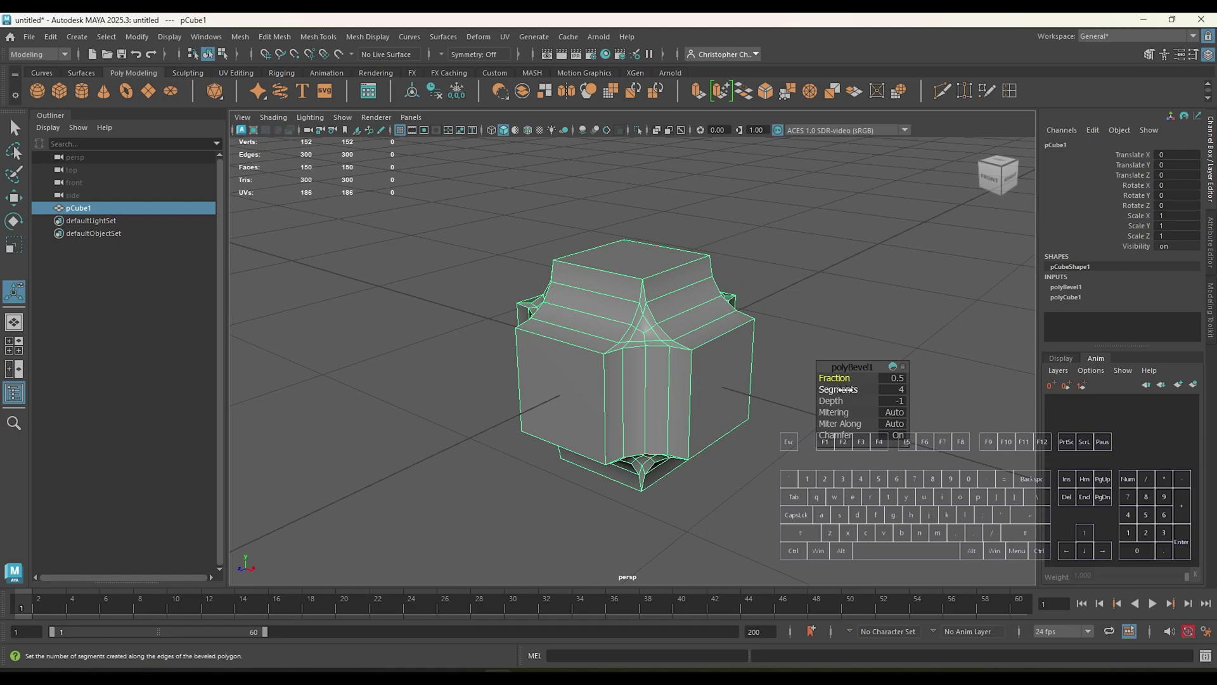
left_click(838, 389)
middle_click_drag(838, 389, 870, 432)
left_click(840, 435)
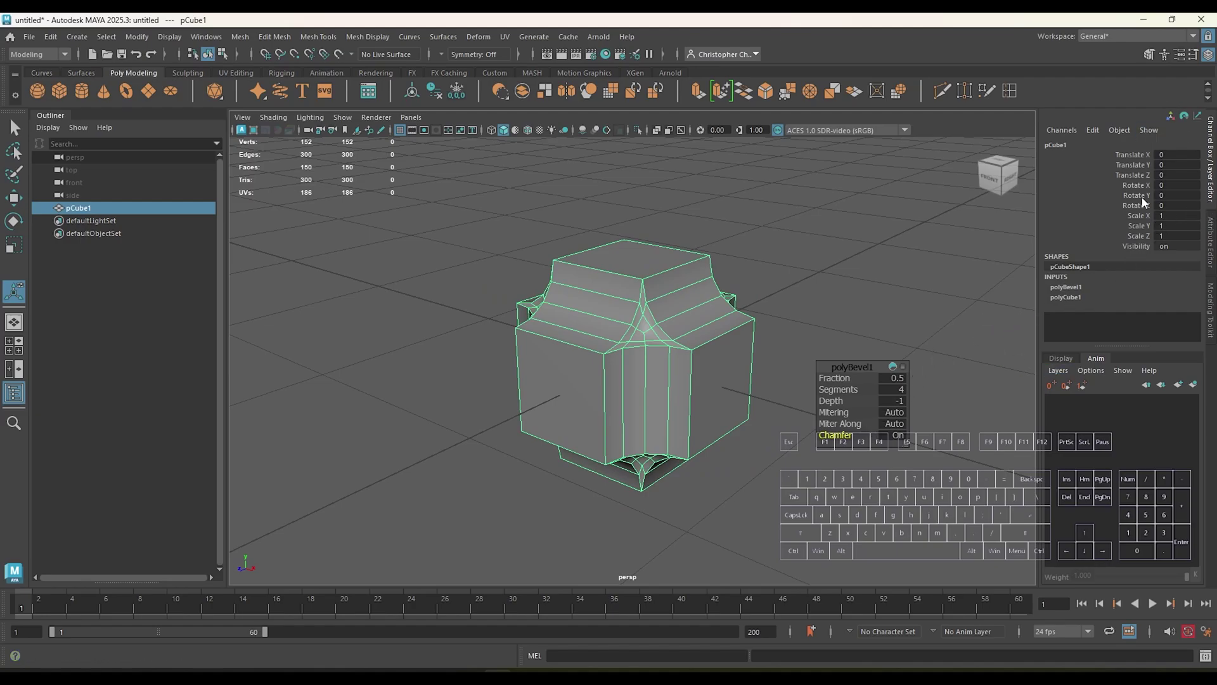
left_click(1080, 290)
left_click(1075, 290)
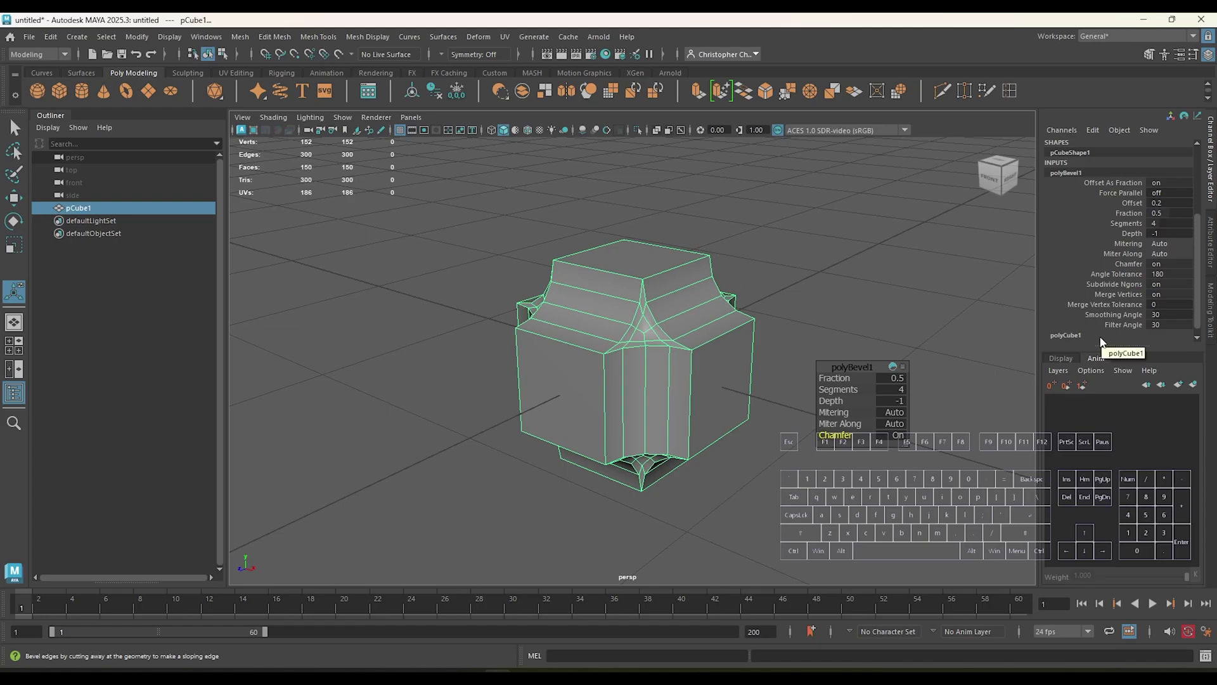
left_click(1180, 202)
type("2")
key("ctrl+z")
left_click(1157, 193)
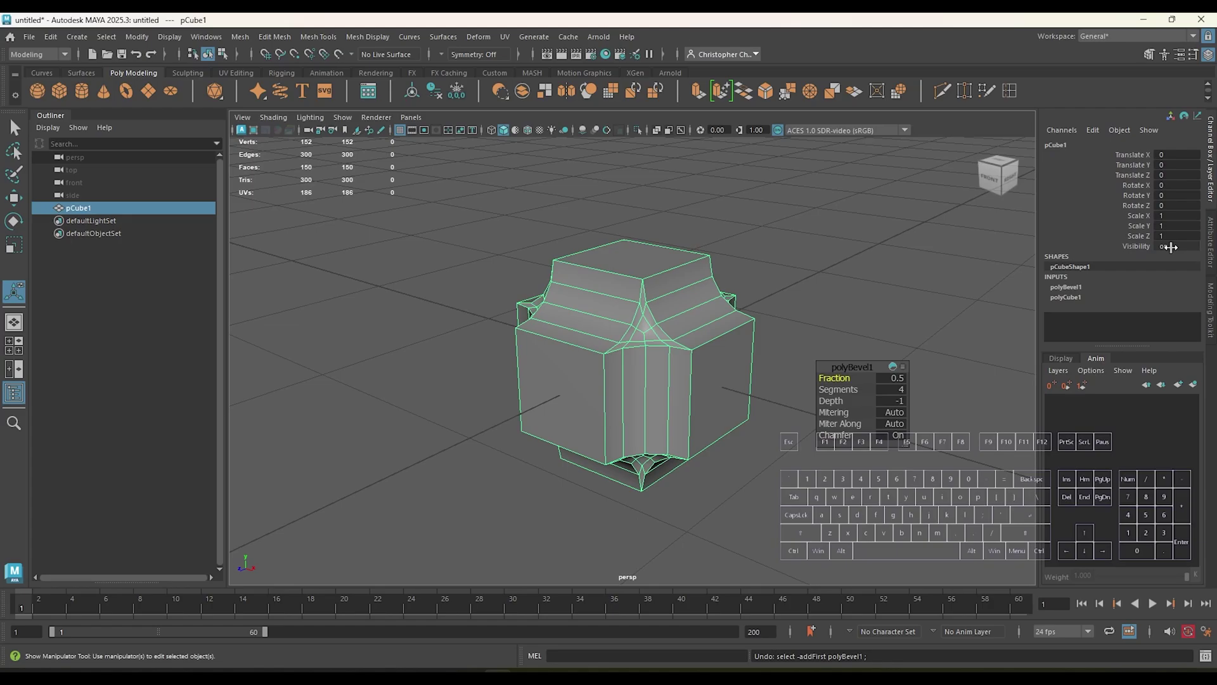
Lower the bevel's Angle Tolerance to 178.
scroll(1082, 288, "up", 3)
scroll(1082, 288, "down", 3)
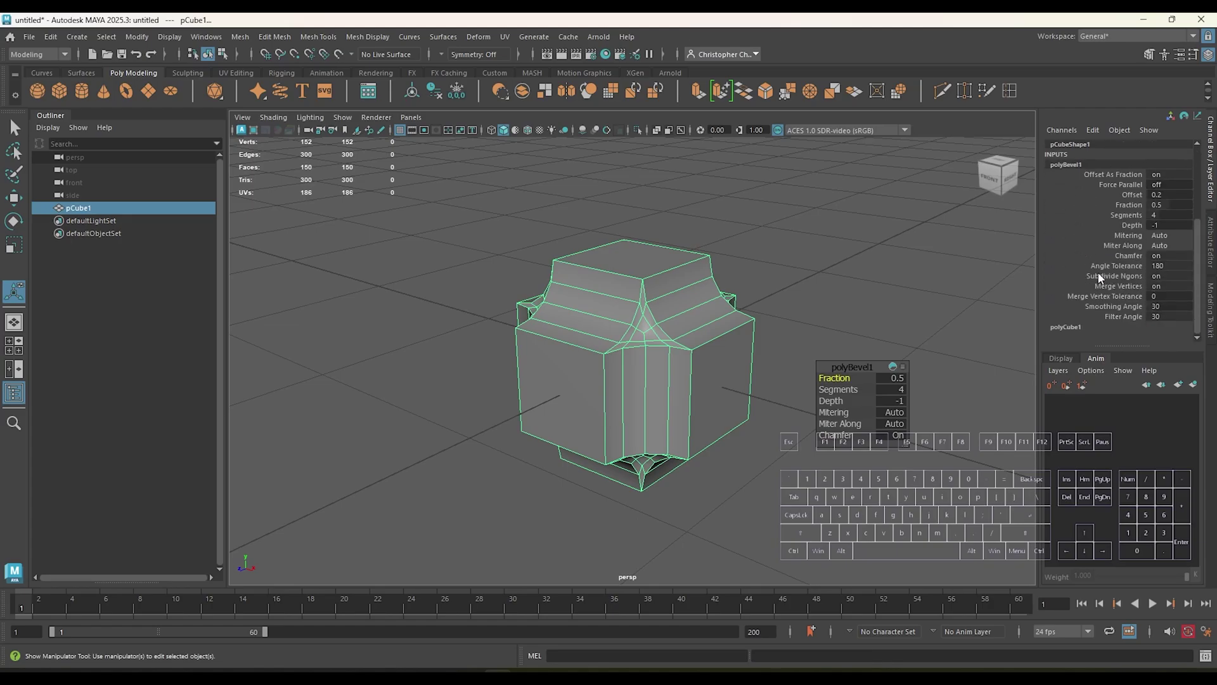
left_click_drag(1171, 260, 1170, 272, "ctrl")
Try the bevel with Subdivide Ngons off and a different Smoothing Angle, compare the corner geometry, and undo both changes.
left_click(1179, 276)
type("0")
key("Return")
key("ctrl+z")
key("shift+z")
key("ctrl+z")
key("shift+z")
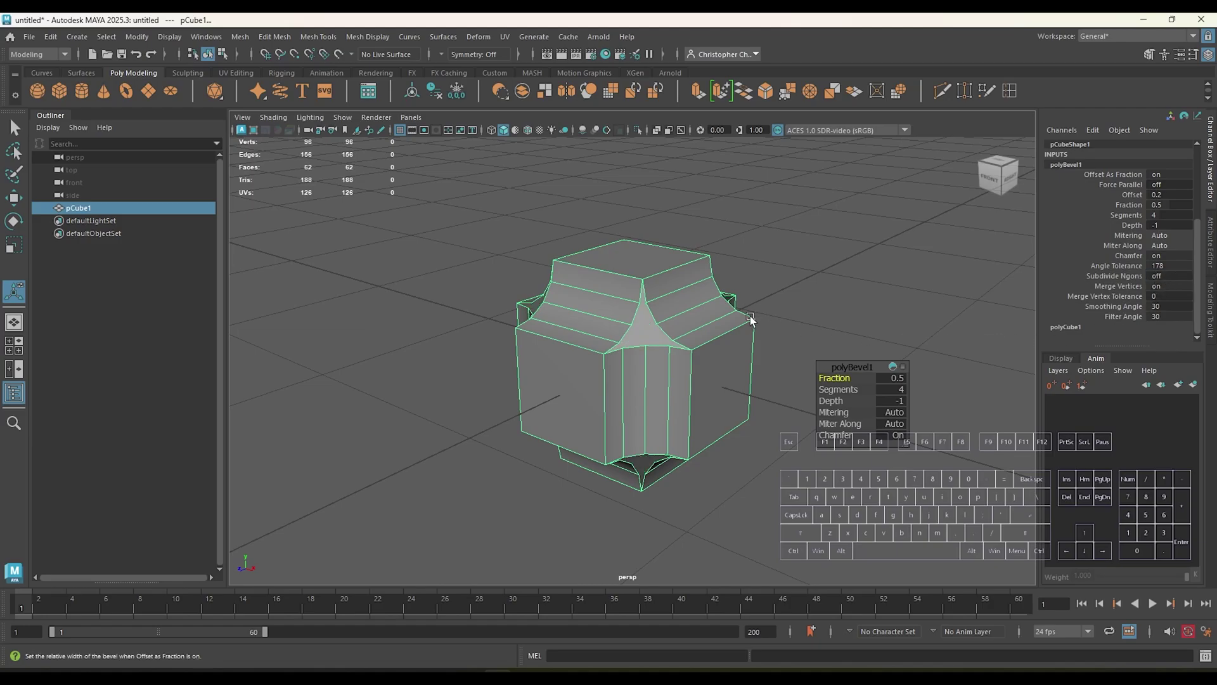
scroll(751, 320, "up", 3)
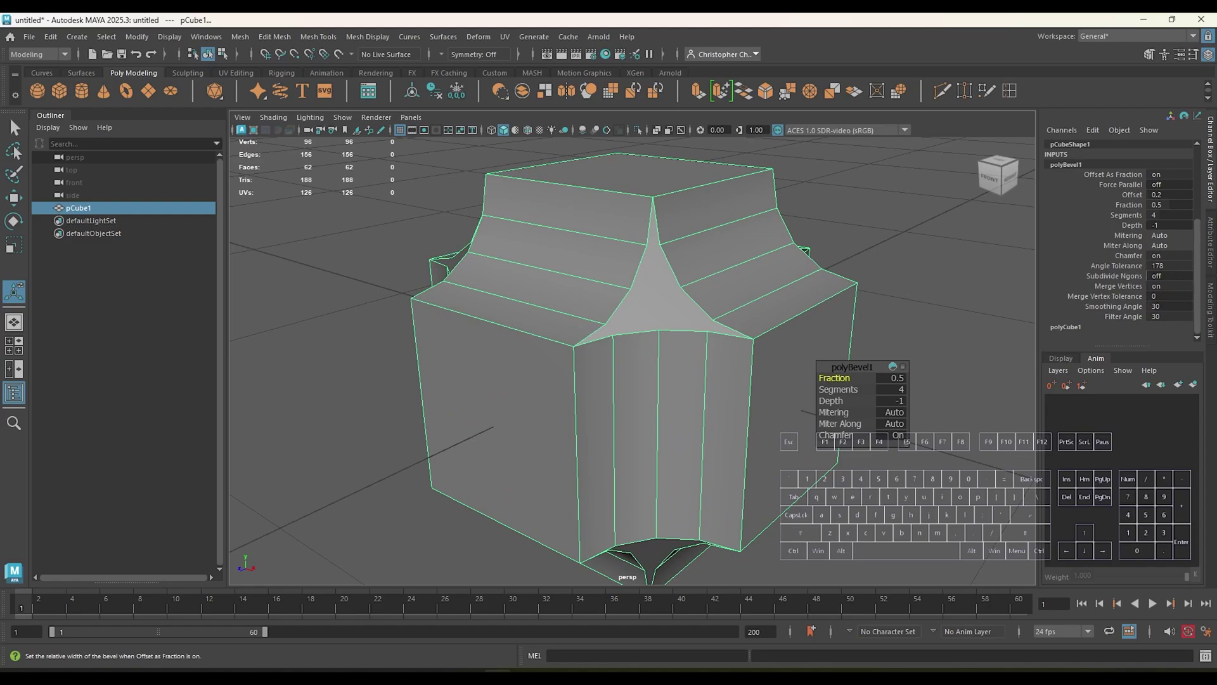
key("ctrl+z")
left_click_drag(1177, 306, 1187, 306)
key("ctrl+z")
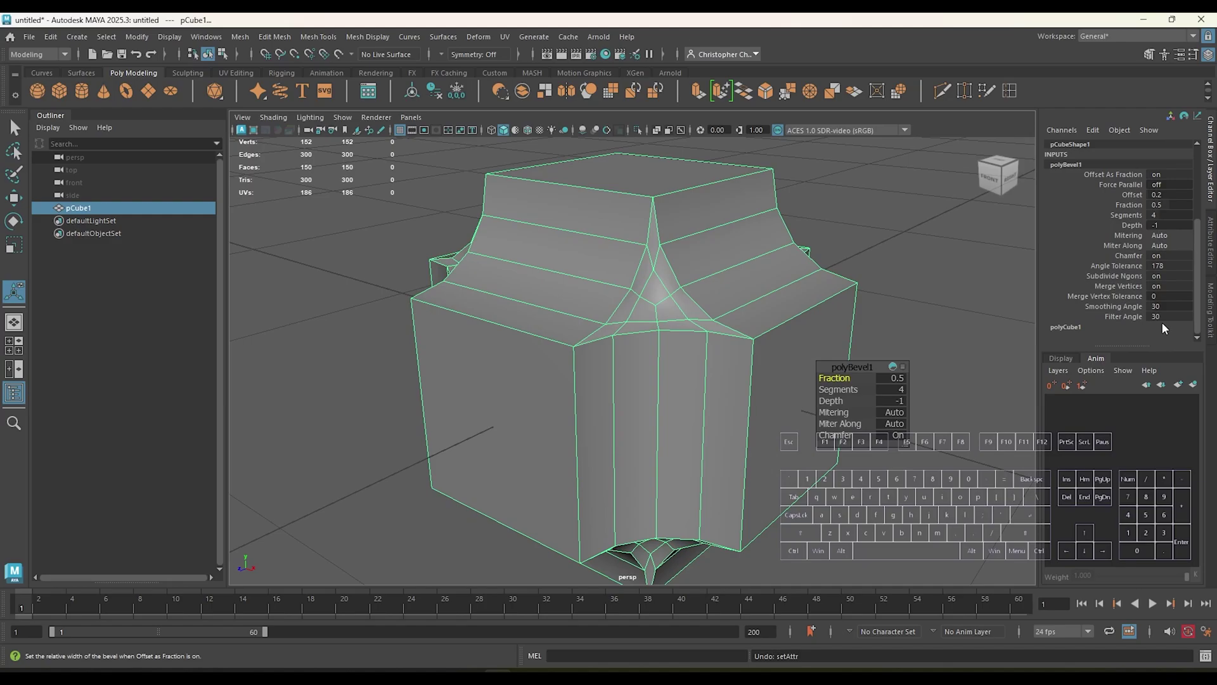
Set the bevel's Depth to 0 and inspect the flattened bevel from above and from the side.
mouse_move(1172, 226)
left_mouse_down()
mouse_move(1153, 226)
mouse_move(1183, 225)
mouse_move(1172, 227)
left_mouse_up()
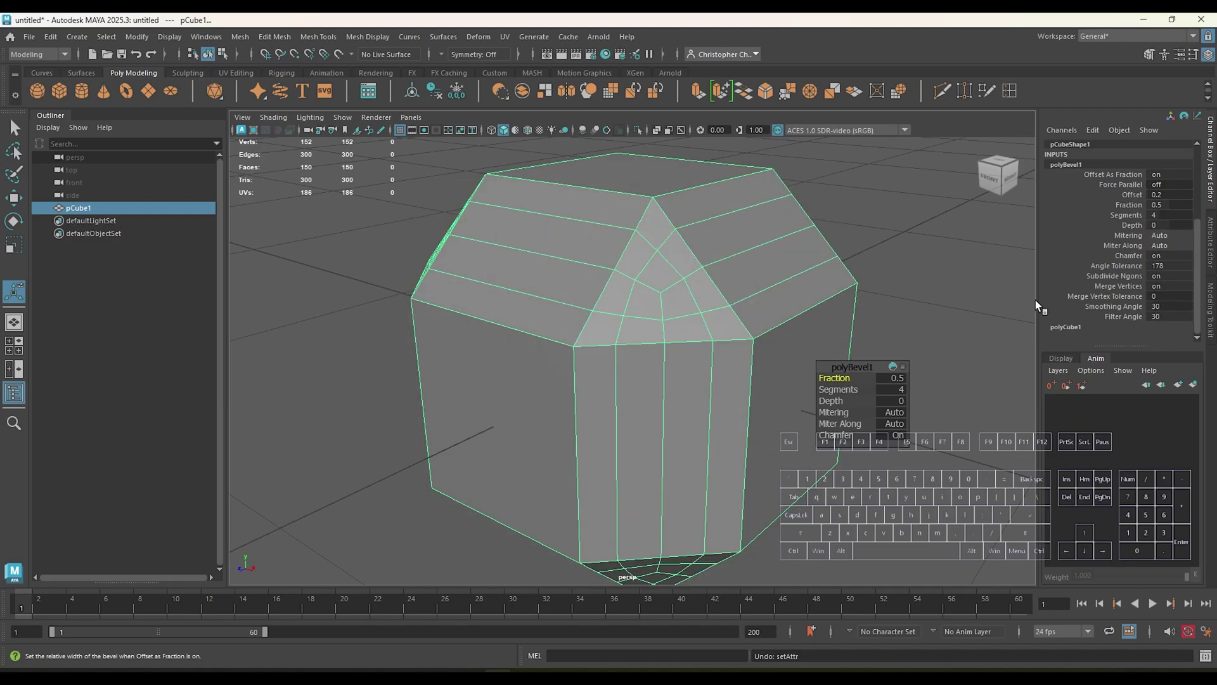
left_click_drag(900, 392, 847, 456, "alt")
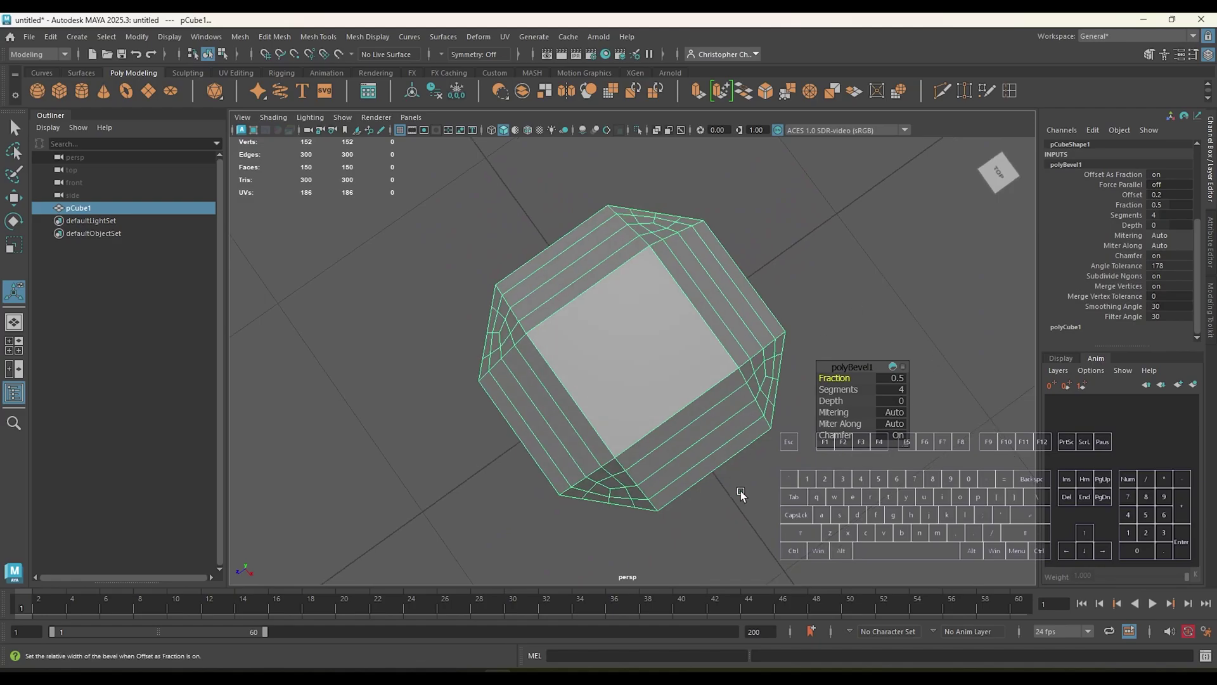
left_click_drag(739, 492, 945, 449, "alt")
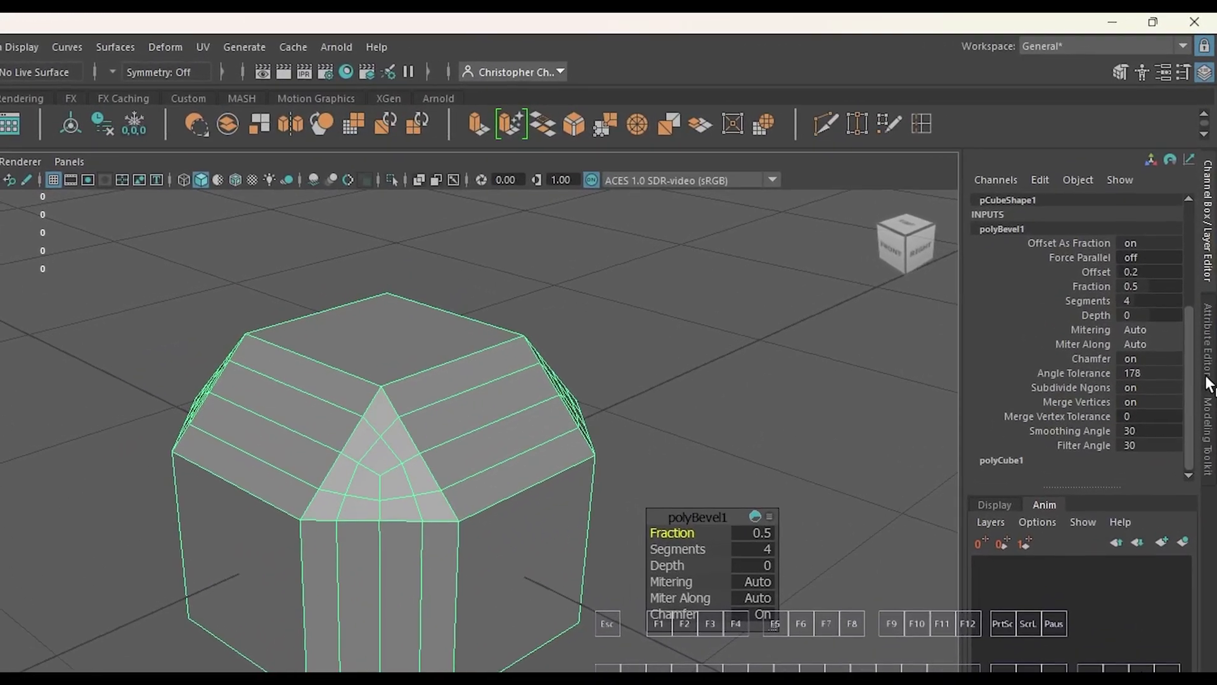
In the Attribute Editor, set the bevel's Depth to about -0.554, Fraction to about 0.522 and Output Smoothing Angle to about 25.4.
left_click(1207, 380)
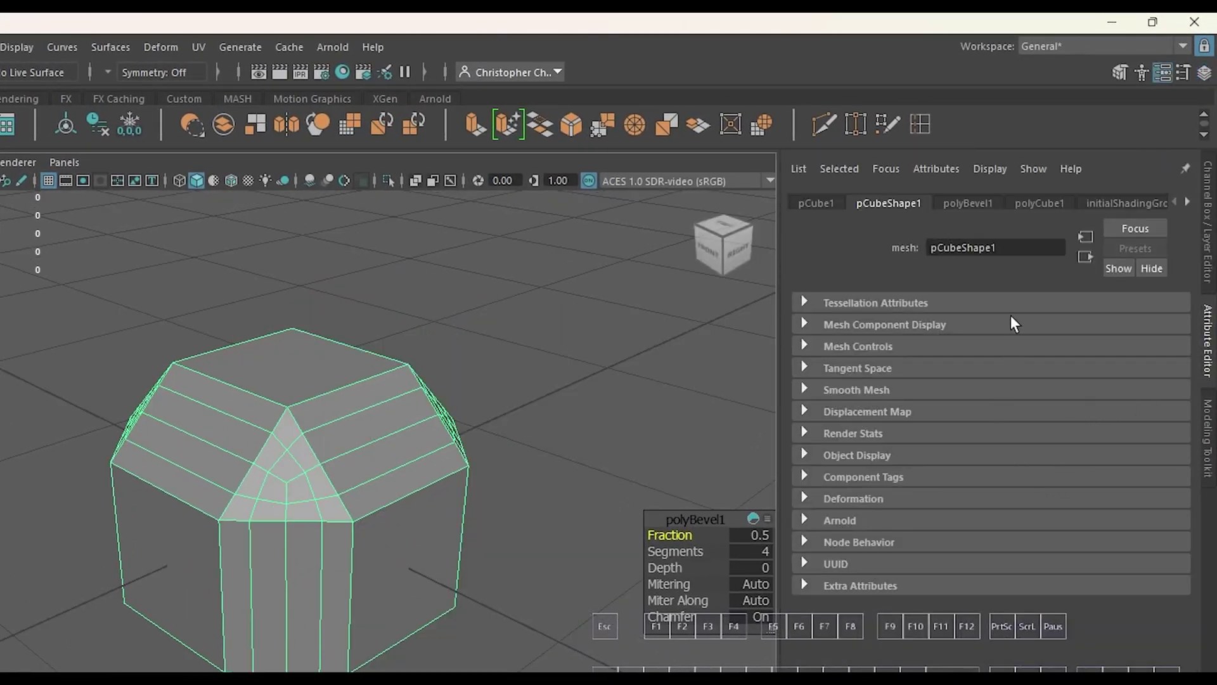
left_click(992, 208)
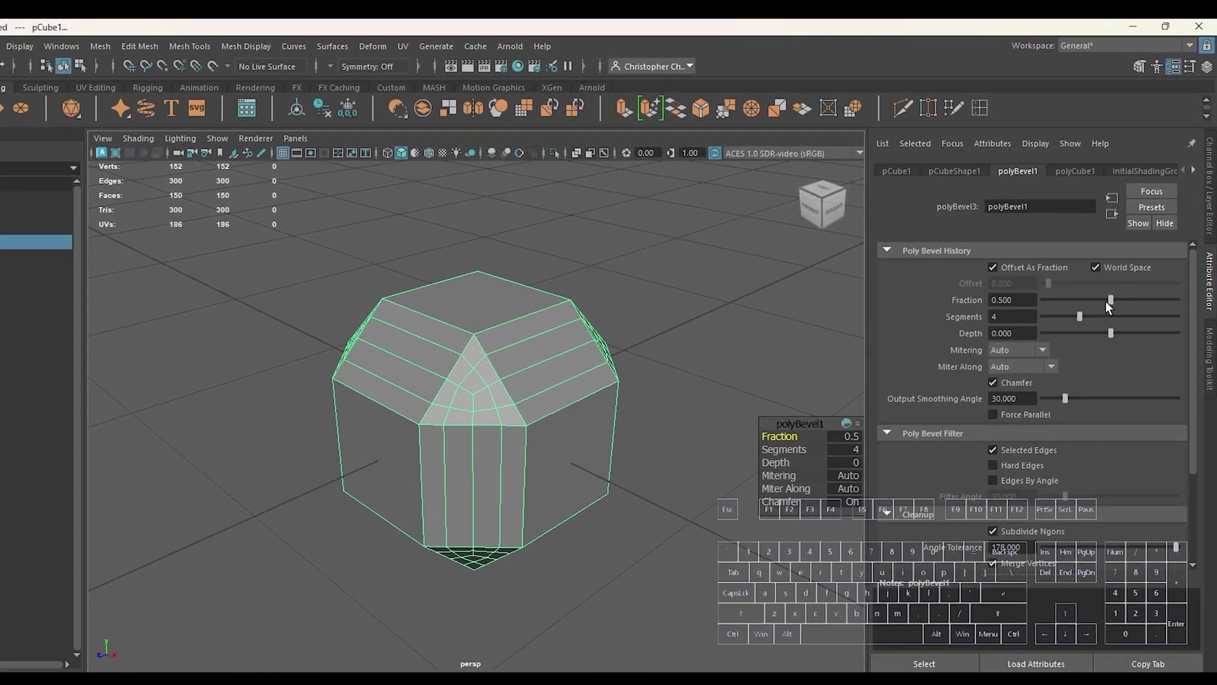
left_click_drag(1084, 363, 1022, 376)
mouse_move(1079, 273)
left_mouse_down()
mouse_move(1131, 272)
mouse_move(1077, 286)
mouse_move(1140, 300)
mouse_move(1064, 287)
mouse_move(1116, 284)
mouse_move(1093, 292)
left_mouse_up()
mouse_move(1083, 353)
left_mouse_down()
mouse_move(1116, 353)
mouse_move(1081, 361)
left_mouse_up()
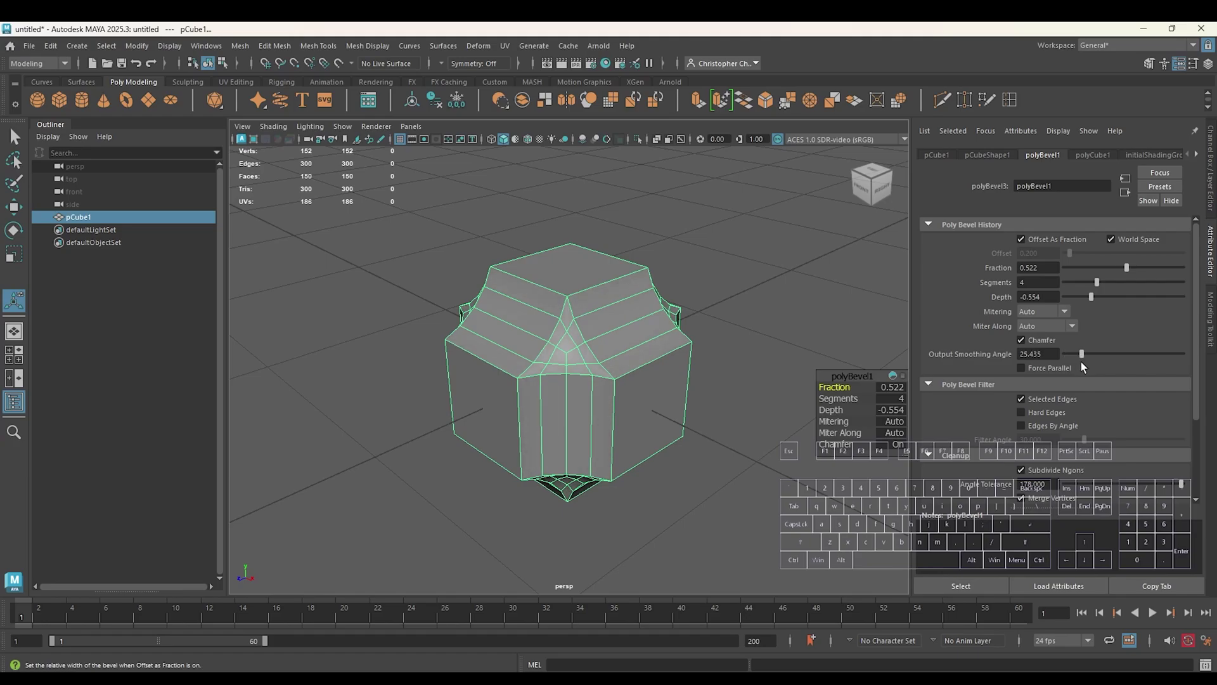
Compare the bevel's values in the Channel Box and the Attribute Editor, and reduce its Fraction to about 0.168.
left_click(1210, 209)
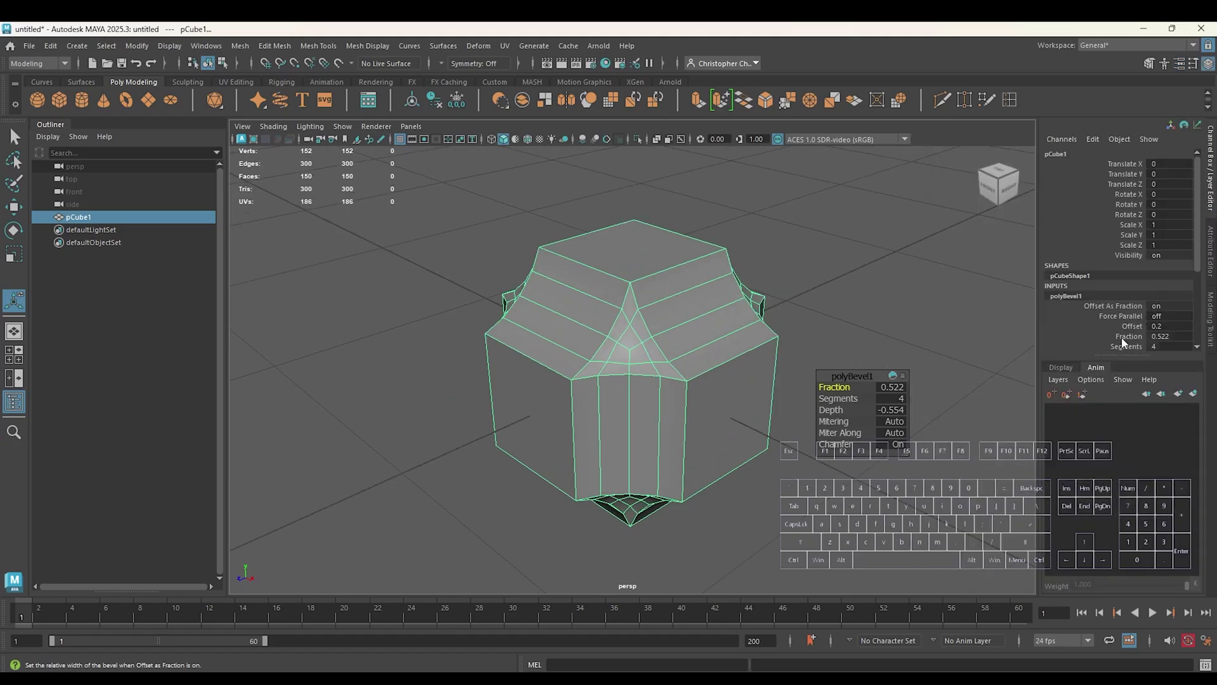
scroll(1117, 334, "down", 3)
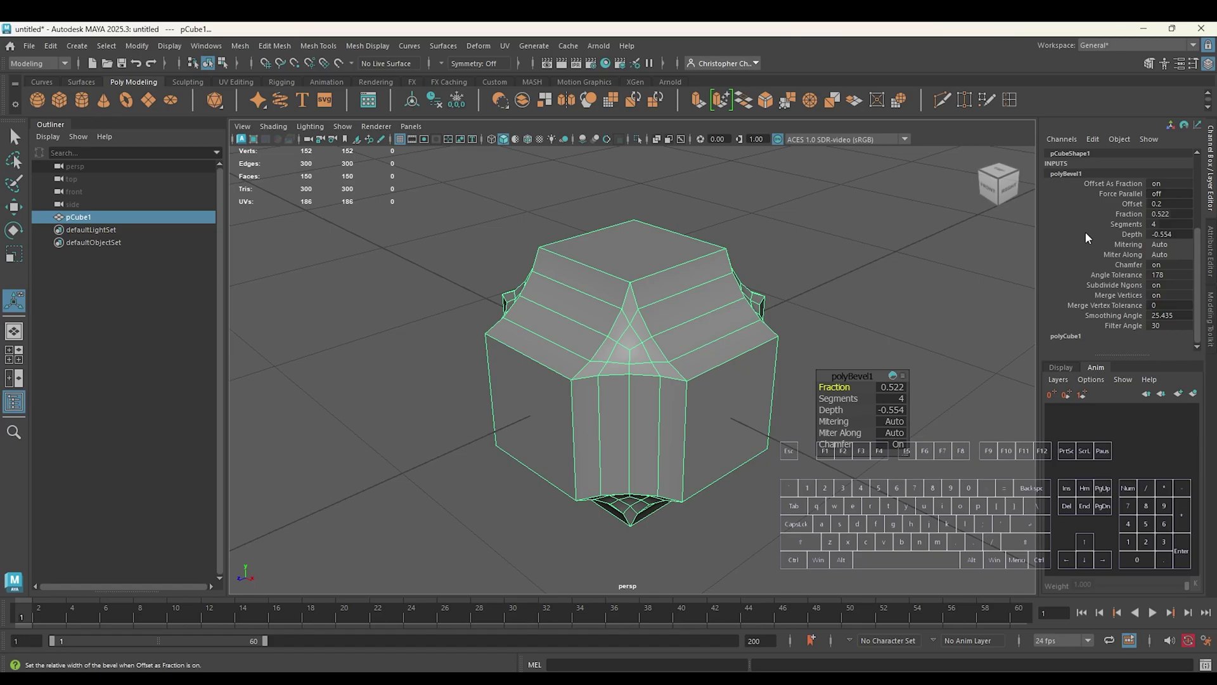
left_click(1212, 254)
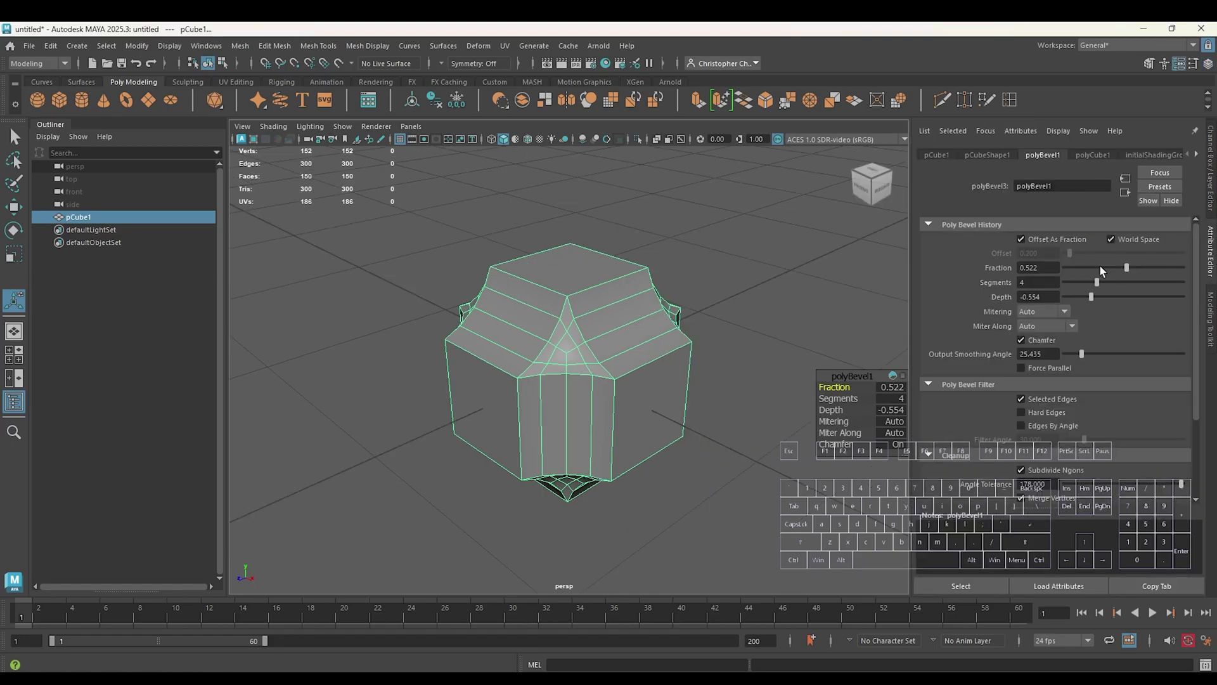
left_click_drag(1117, 267, 1084, 270)
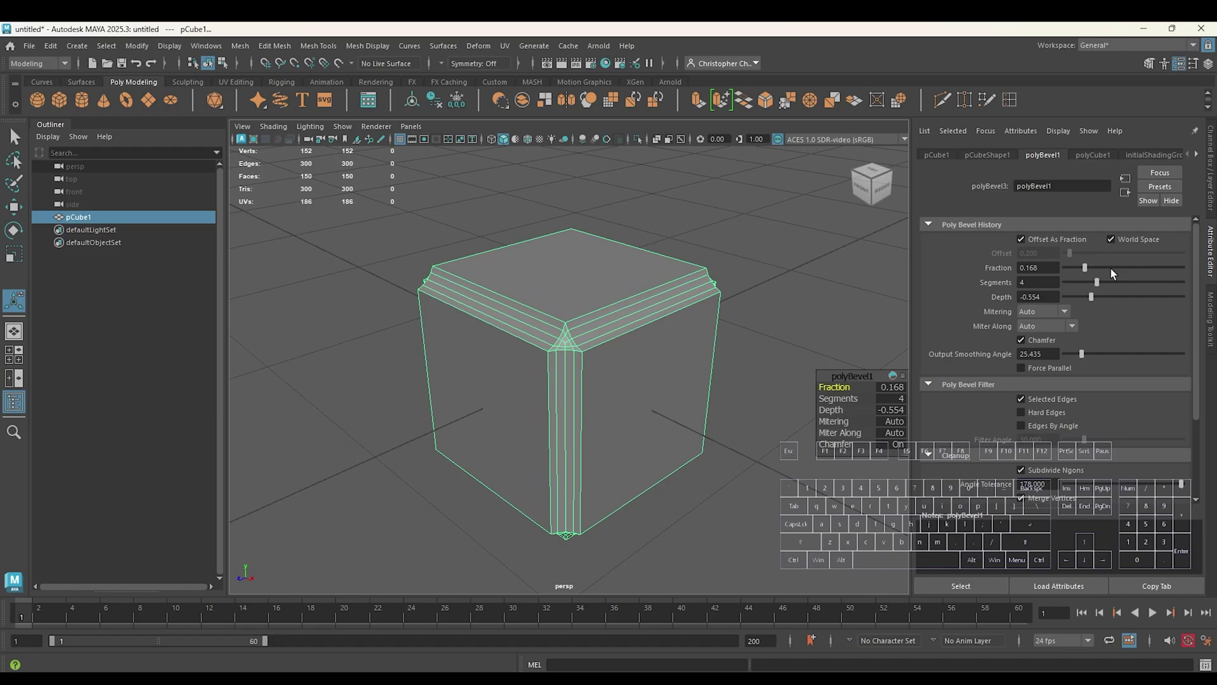
left_click(1212, 190)
scroll(1119, 294, "down", 3)
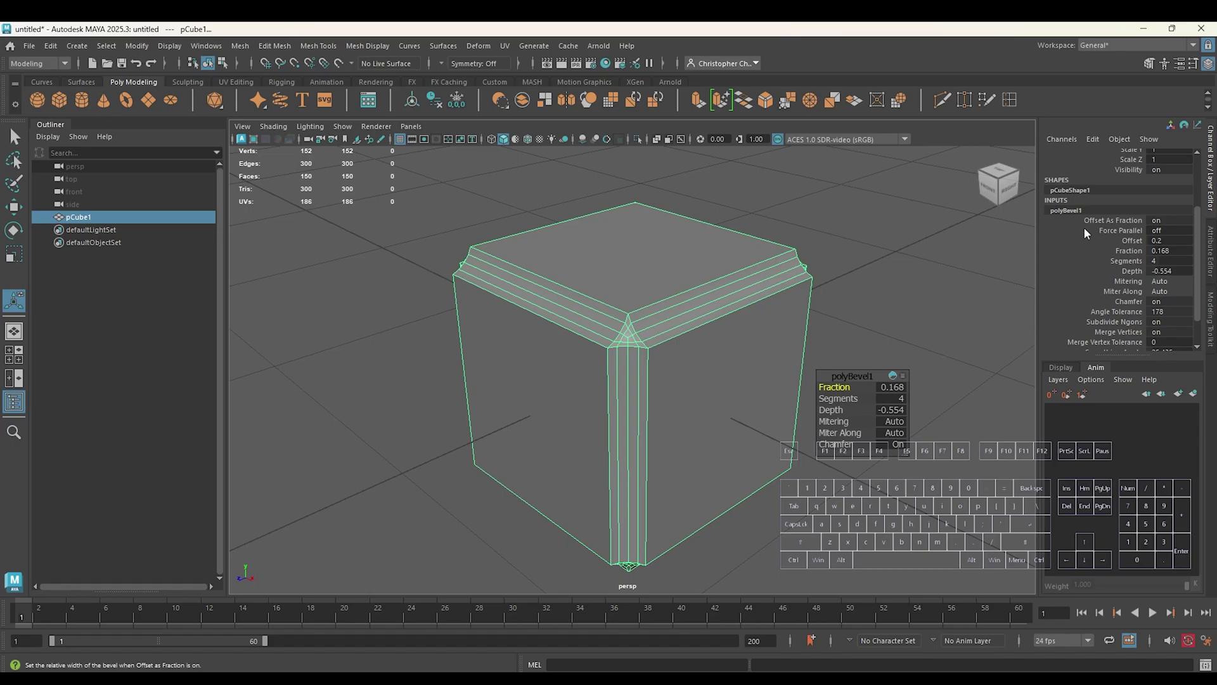
scroll(1089, 265, "up", 2)
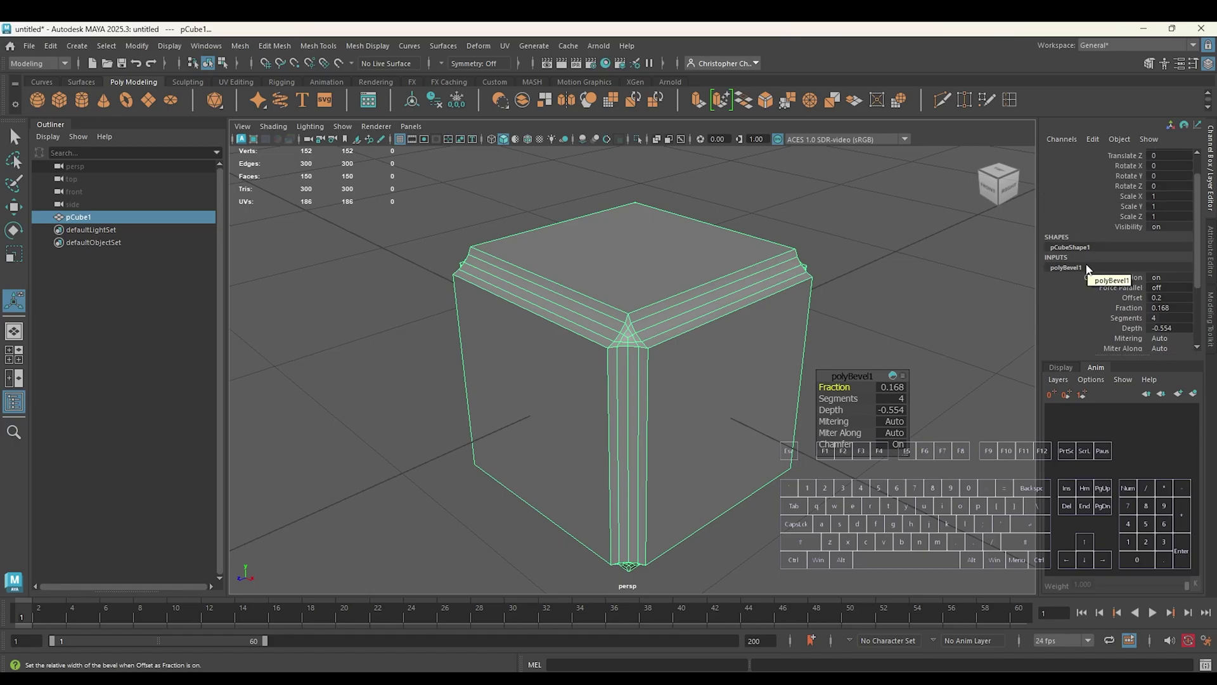
Extrude the cube's large right-side face outward with a Local Translate Z of 0.89, and return to object selection.
left_click(879, 329)
right_click_drag(919, 277, 919, 318)
left_click(734, 394)
left_click_drag(733, 393, 929, 408, "alt")
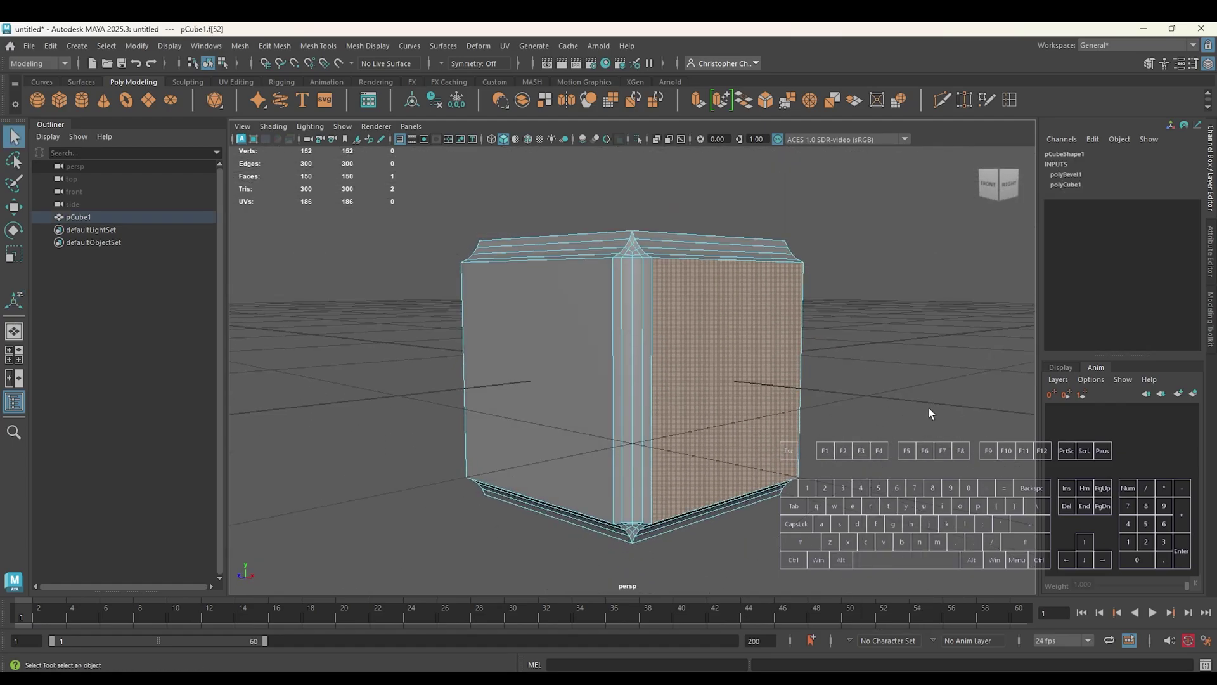
key("ctrl+e")
left_click_drag(774, 391, 989, 406)
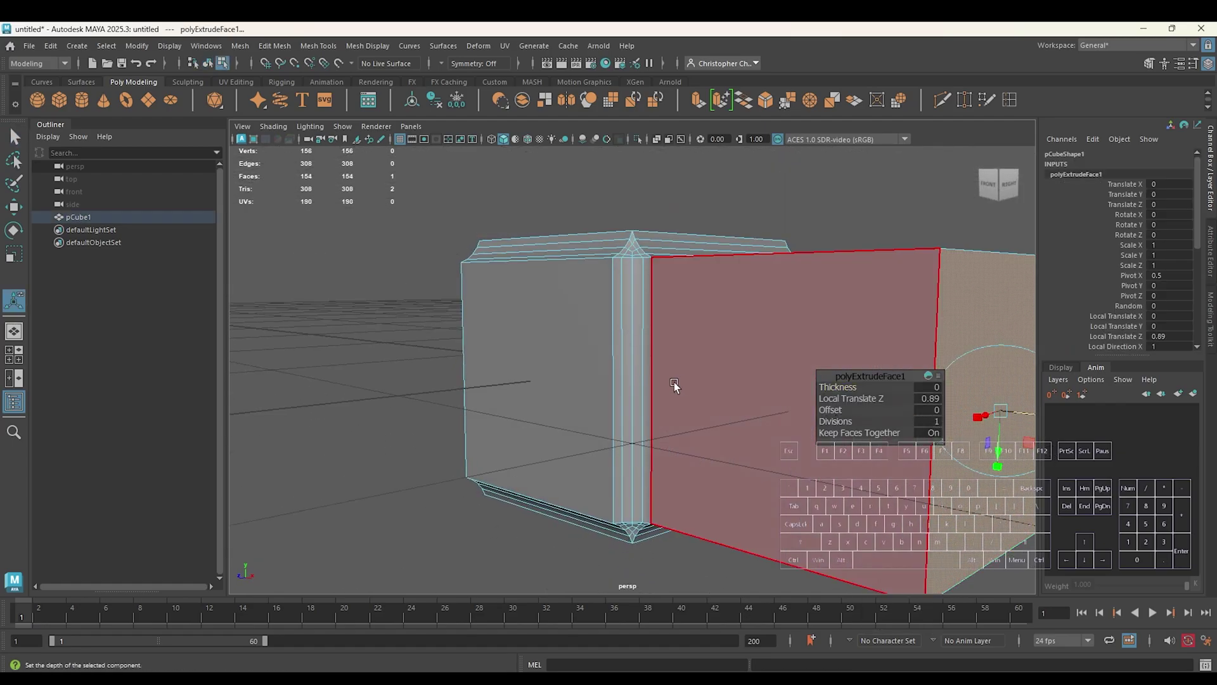
left_click(641, 561)
key("q")
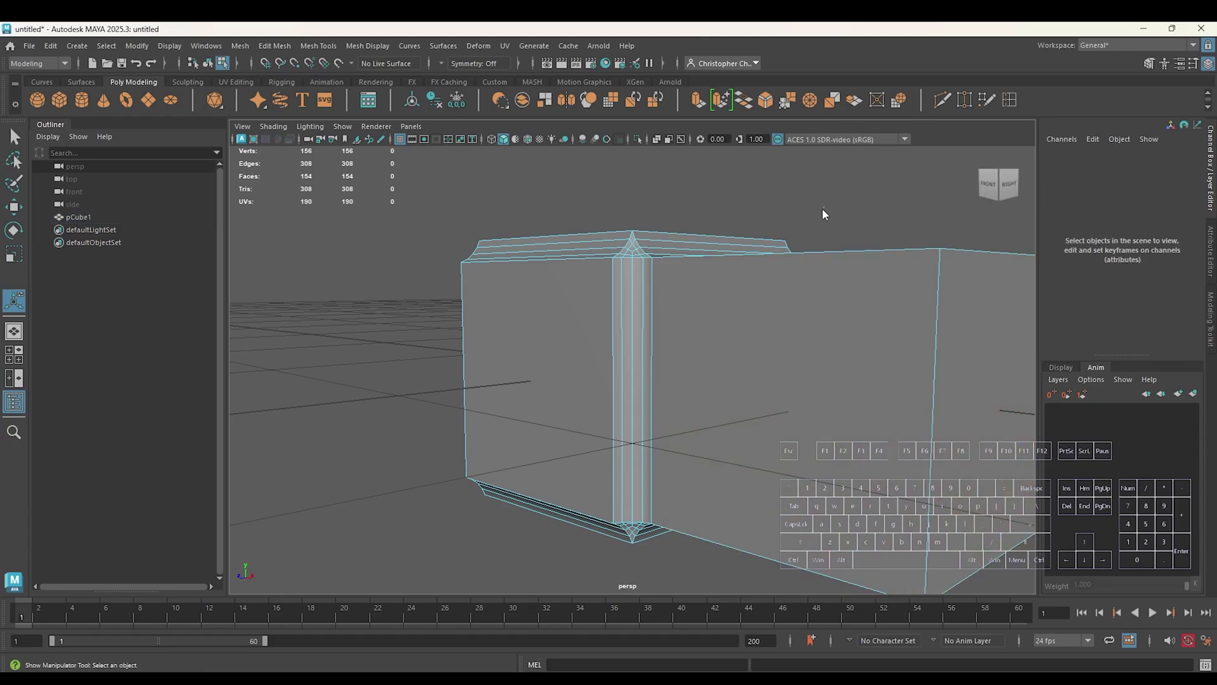
right_click_drag(823, 209, 887, 190)
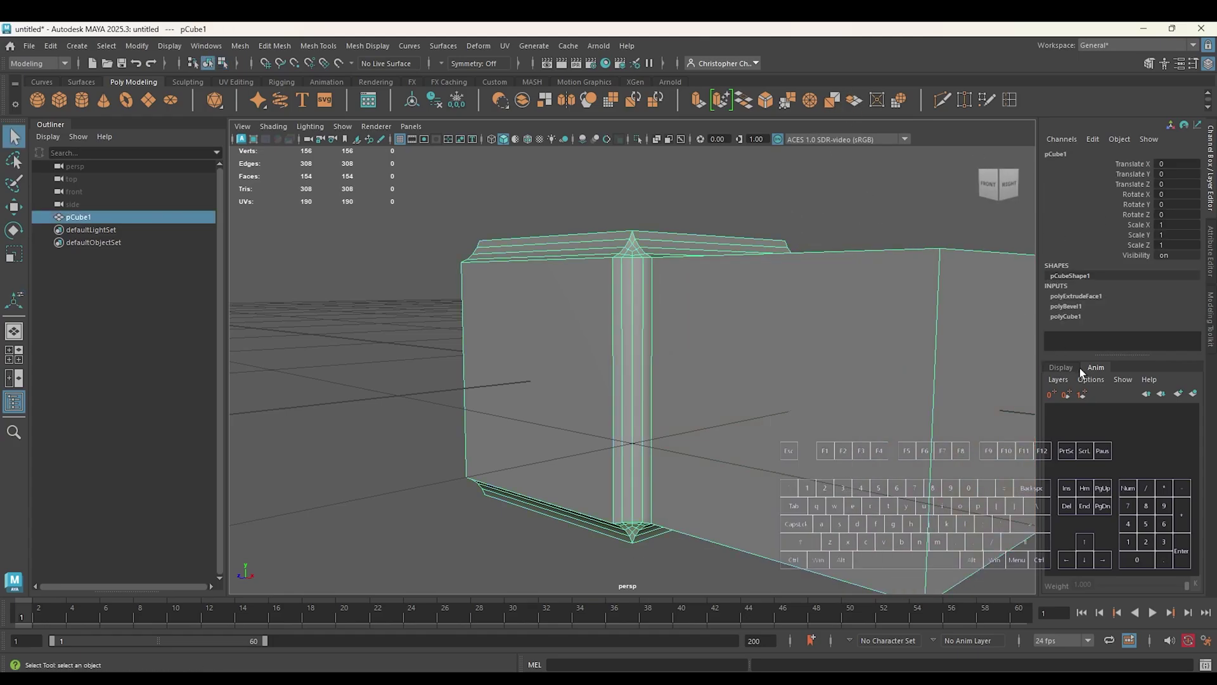
Examine the attributes of the face extrusion and its place above the bevel in the cube's input history.
left_click(1097, 296)
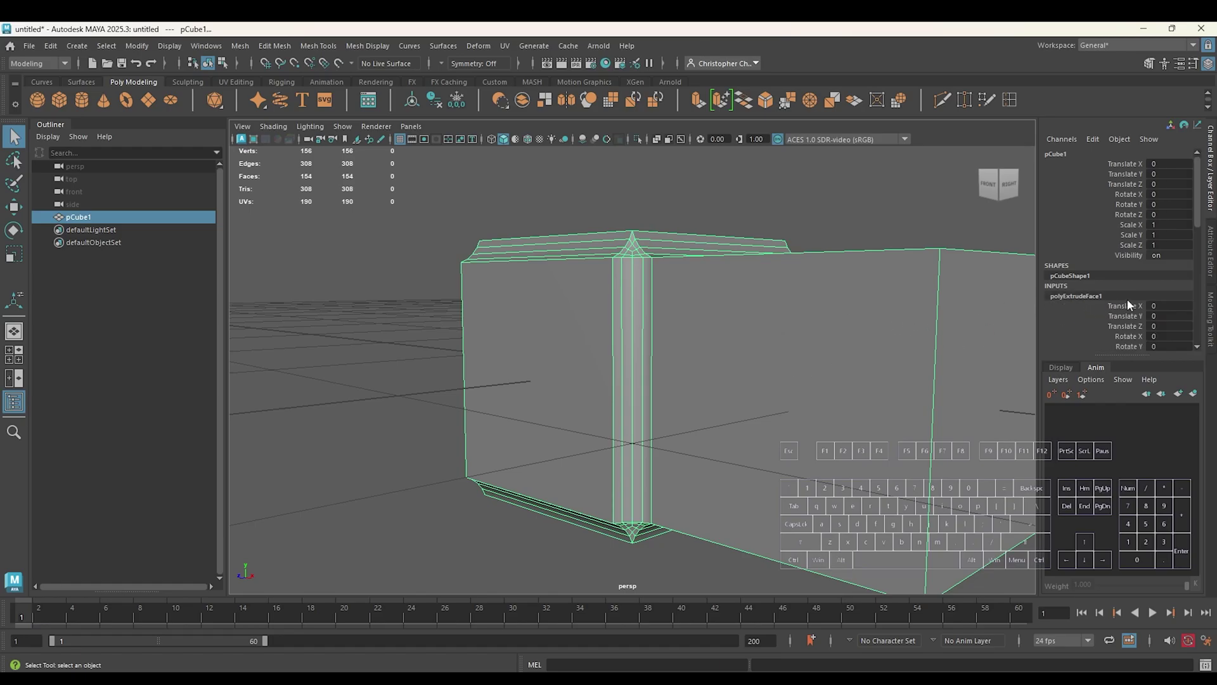
scroll(1099, 317, "down", 5)
scroll(1095, 290, "down", 6)
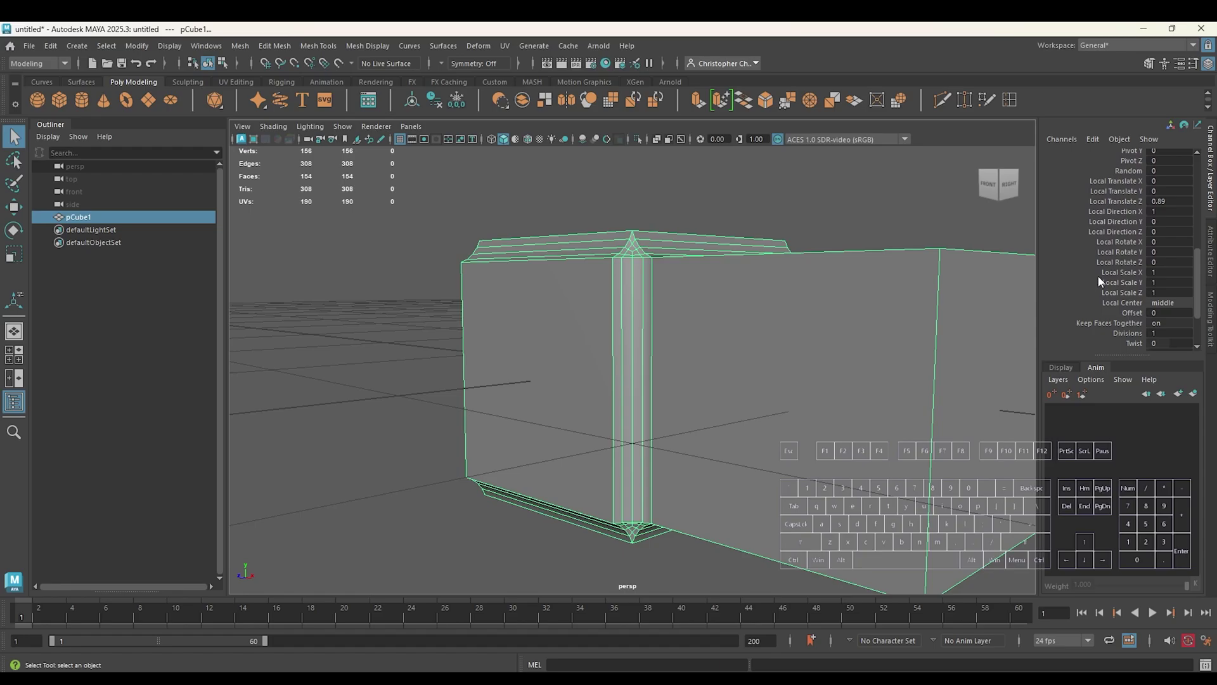
scroll(1099, 276, "up", 10)
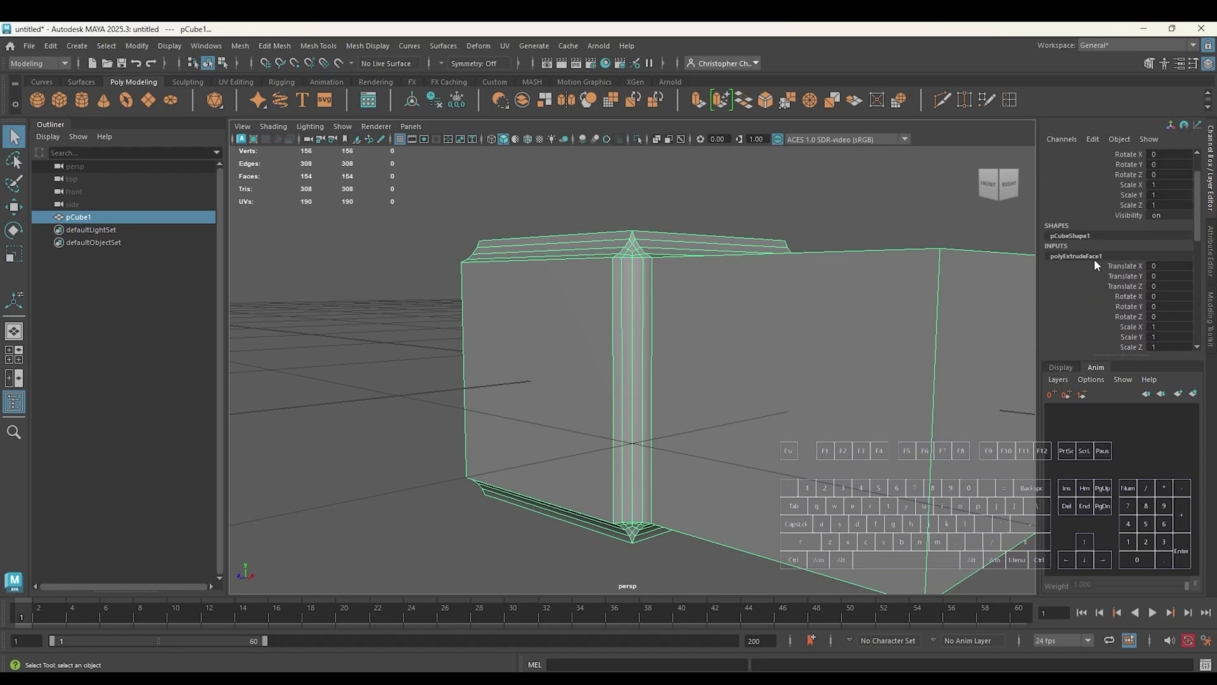
double_click(1095, 257)
left_click(1106, 286)
double_click(1115, 256)
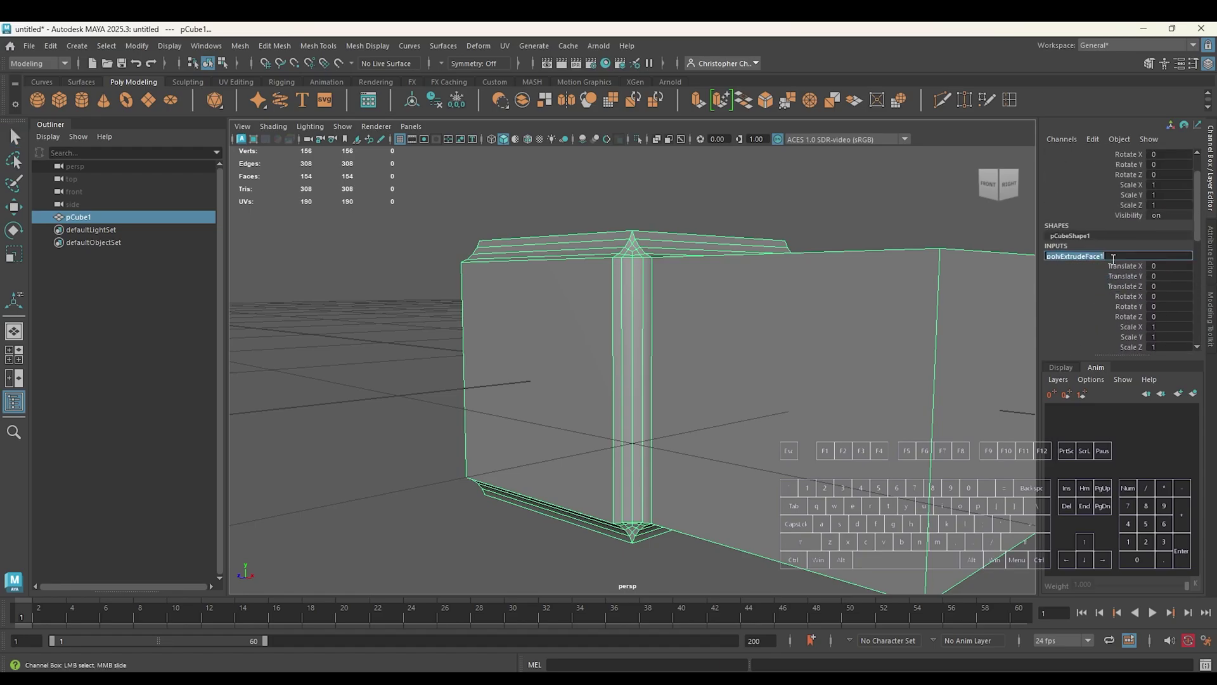
scroll(1096, 260, "down", 6)
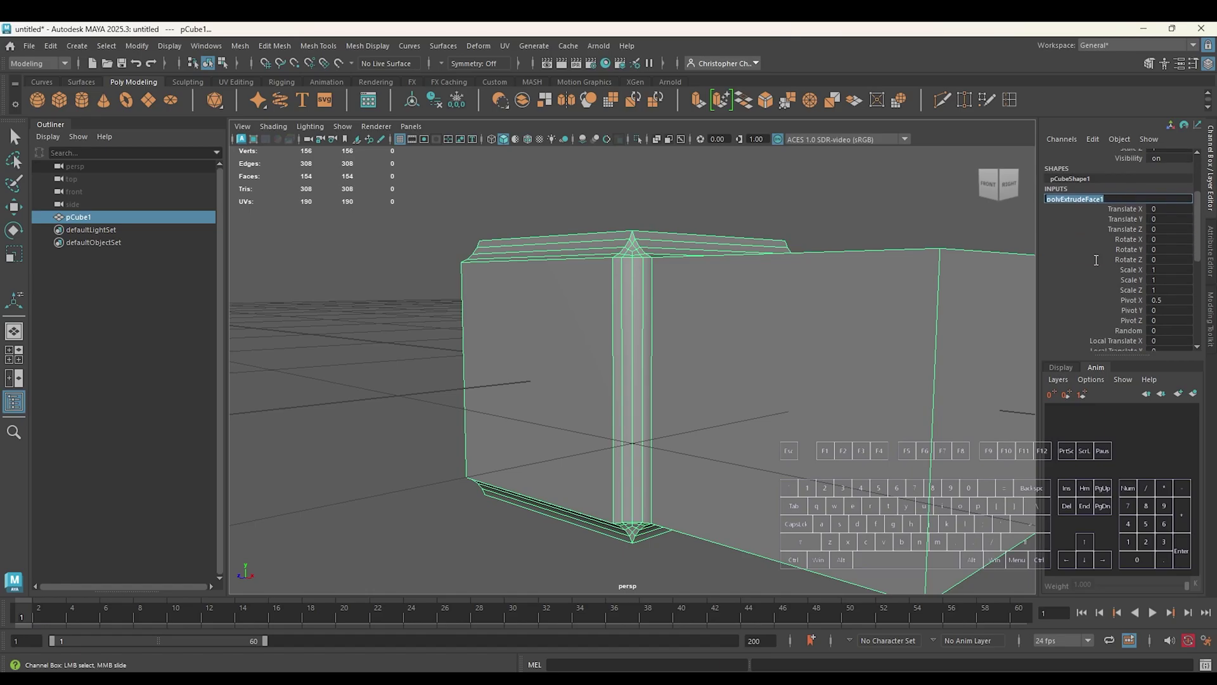
scroll(1096, 260, "down", 3)
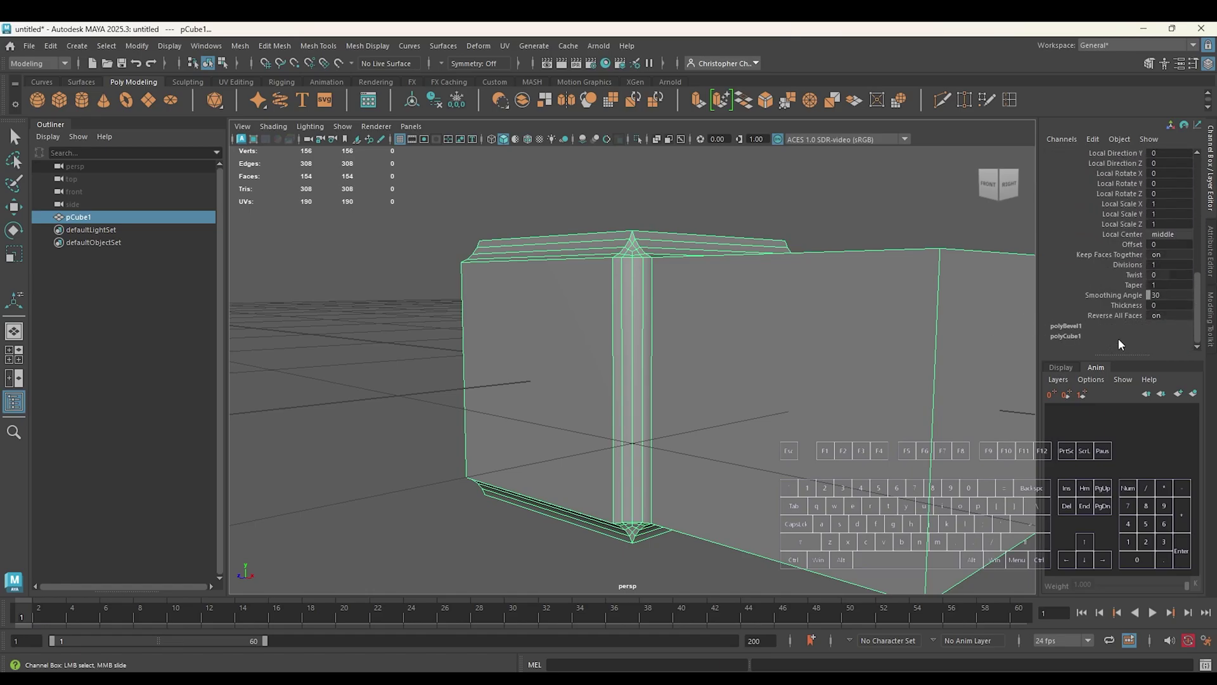
Try deleting only the bevel node from the cube's input history, inspect the mesh, and undo the deletion.
left_click(1079, 325)
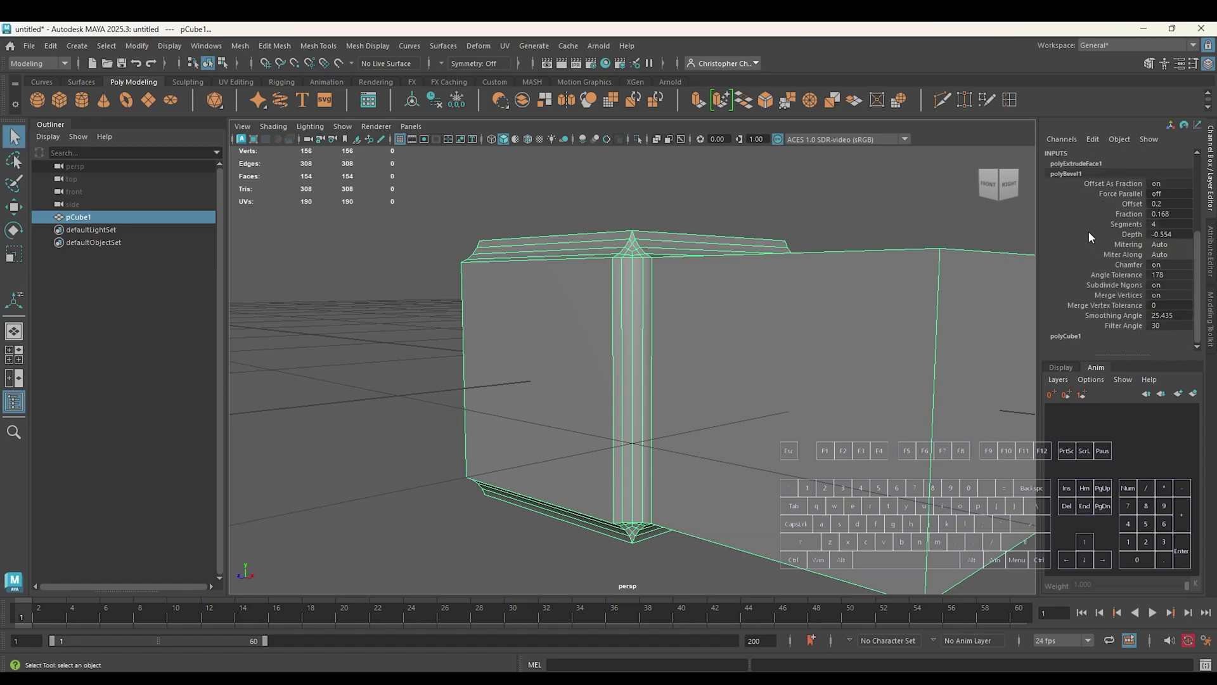
scroll(1110, 193, "up", 2)
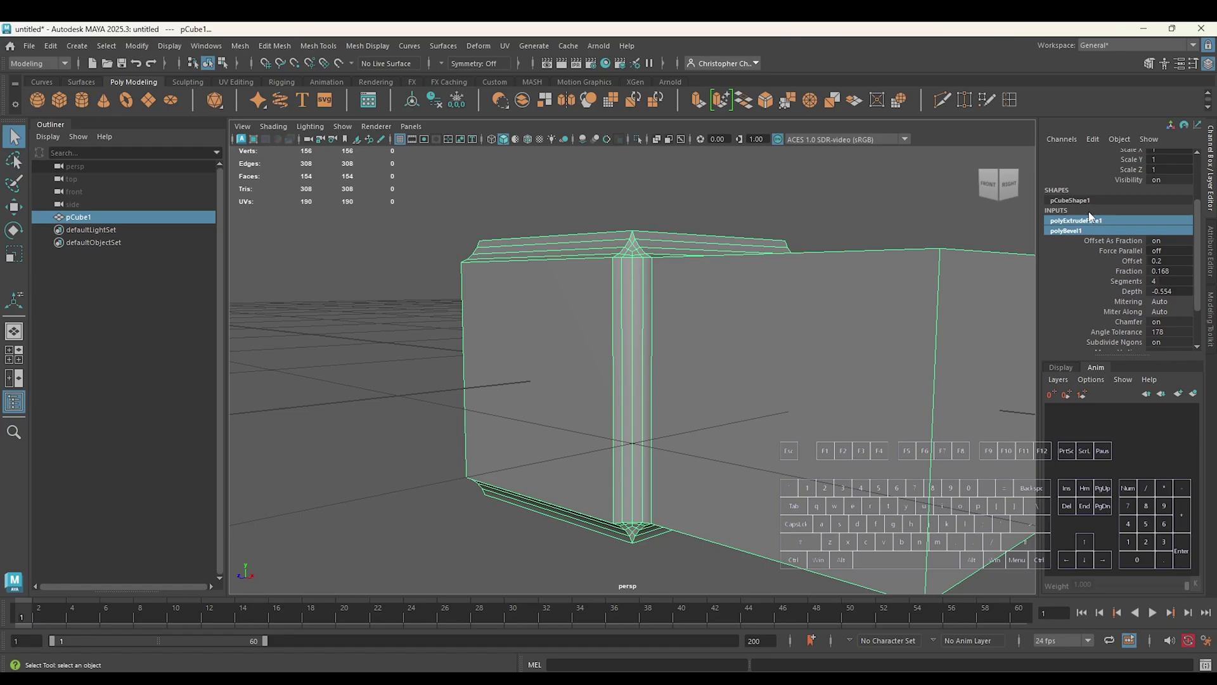
left_click(1085, 240)
double_click(1084, 230)
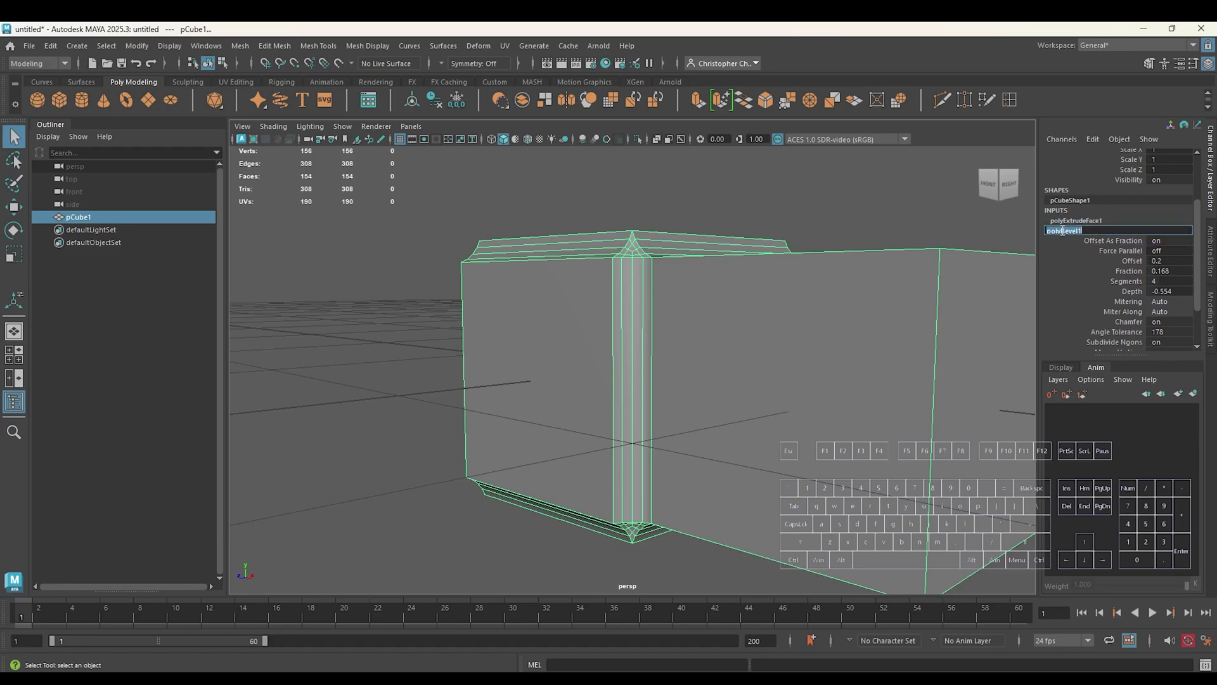
left_click(1078, 221)
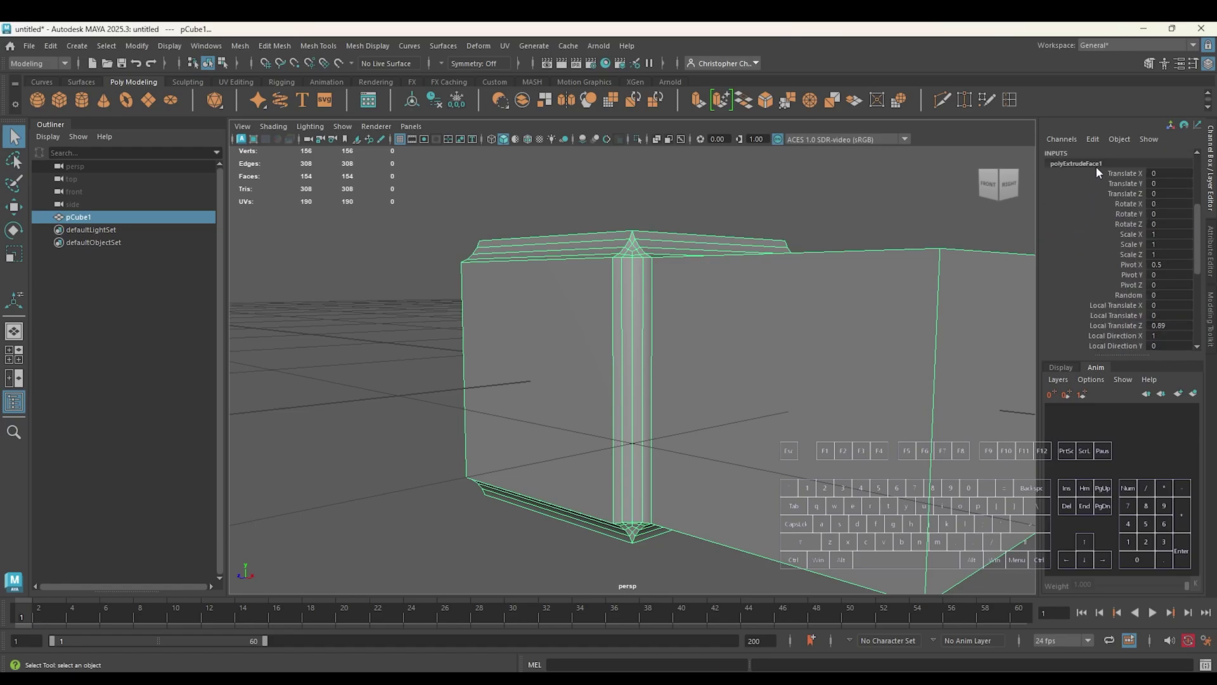
scroll(1086, 222, "down", 5)
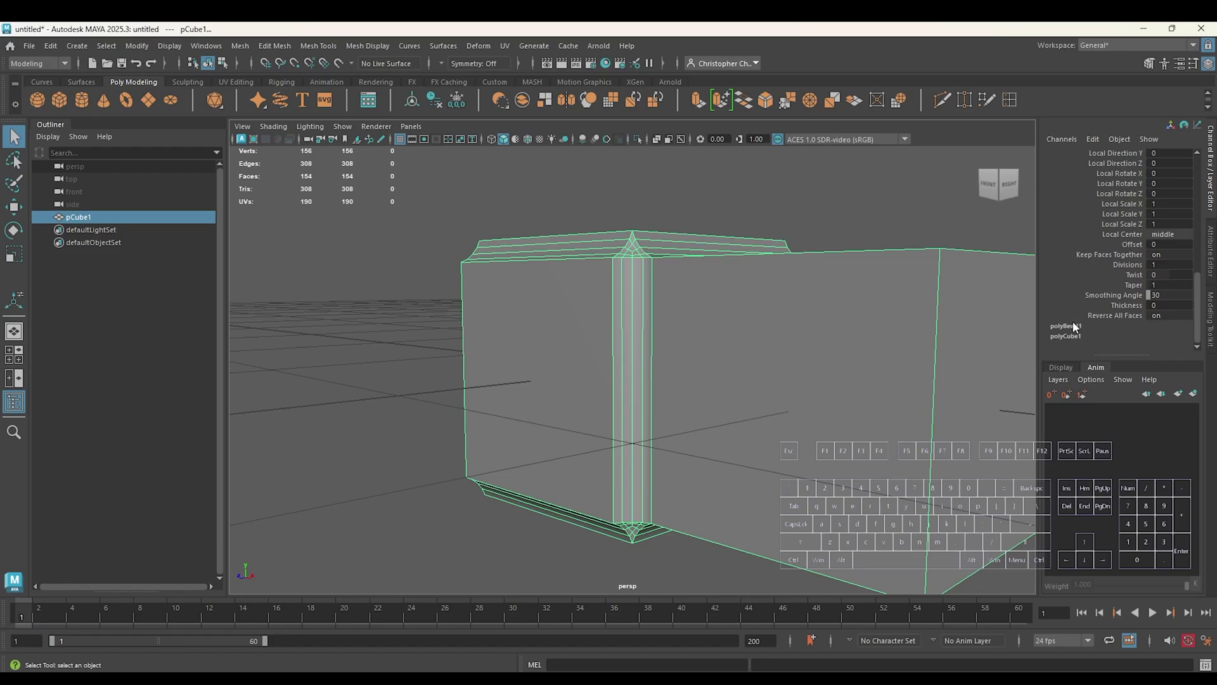
left_click(1074, 326)
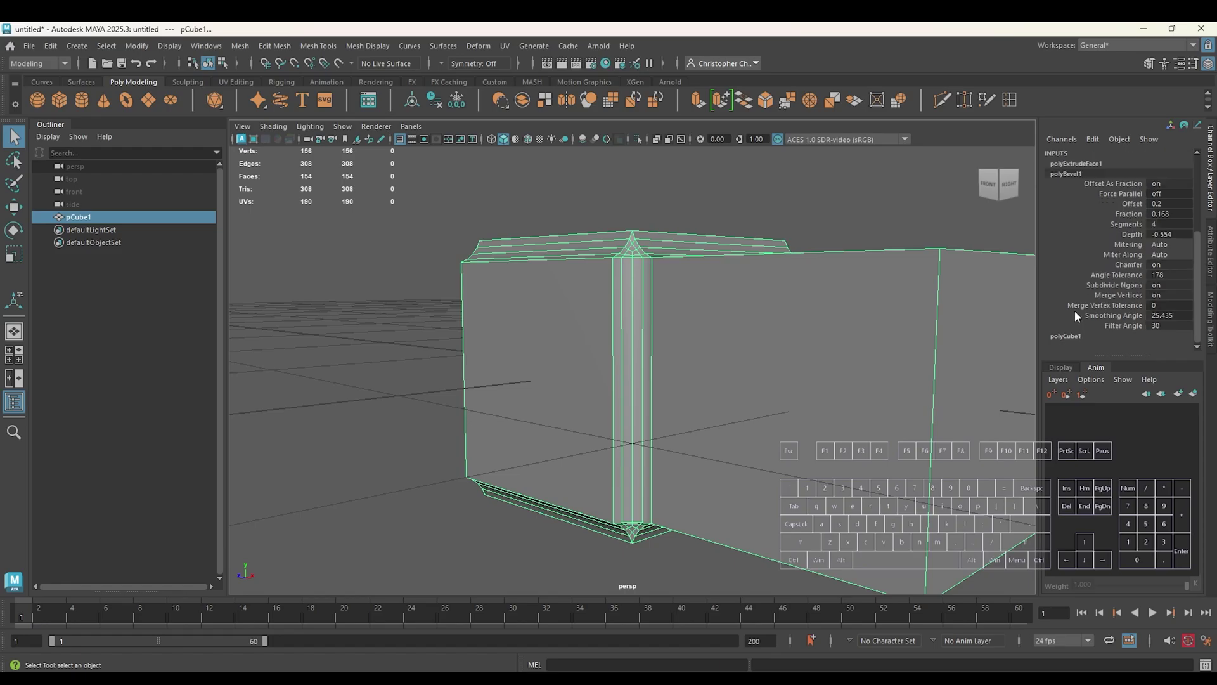
left_click(1093, 139)
left_click(1126, 362)
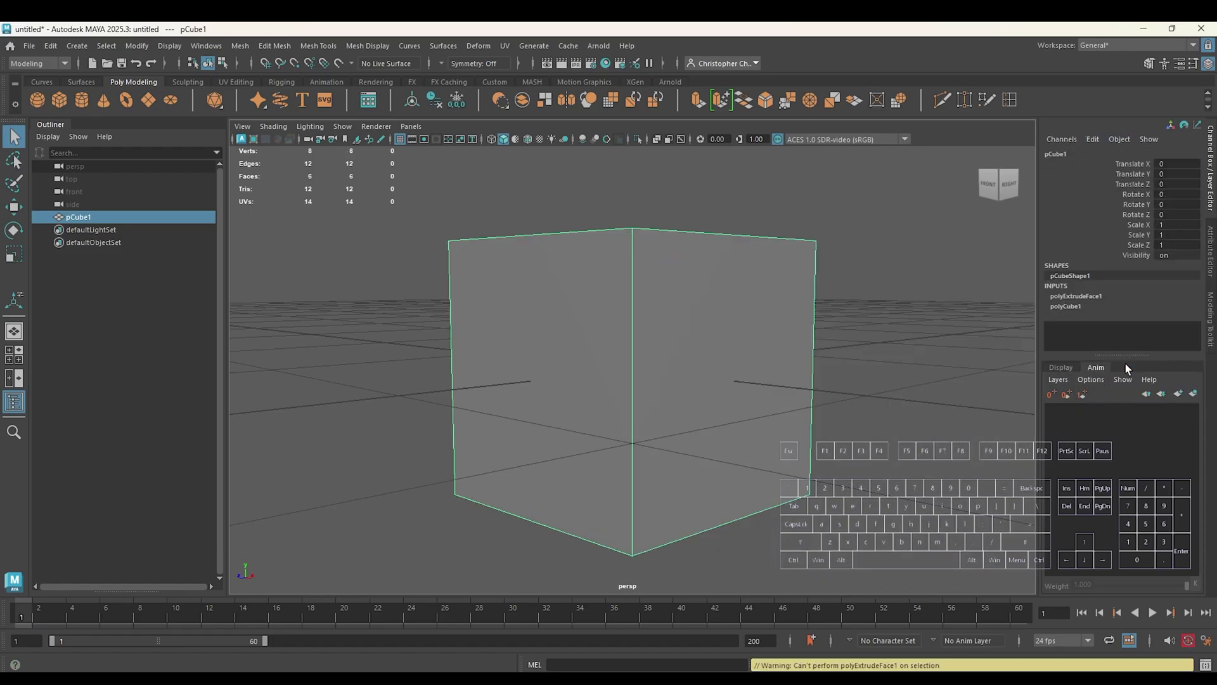
left_click_drag(896, 339, 905, 366, "alt")
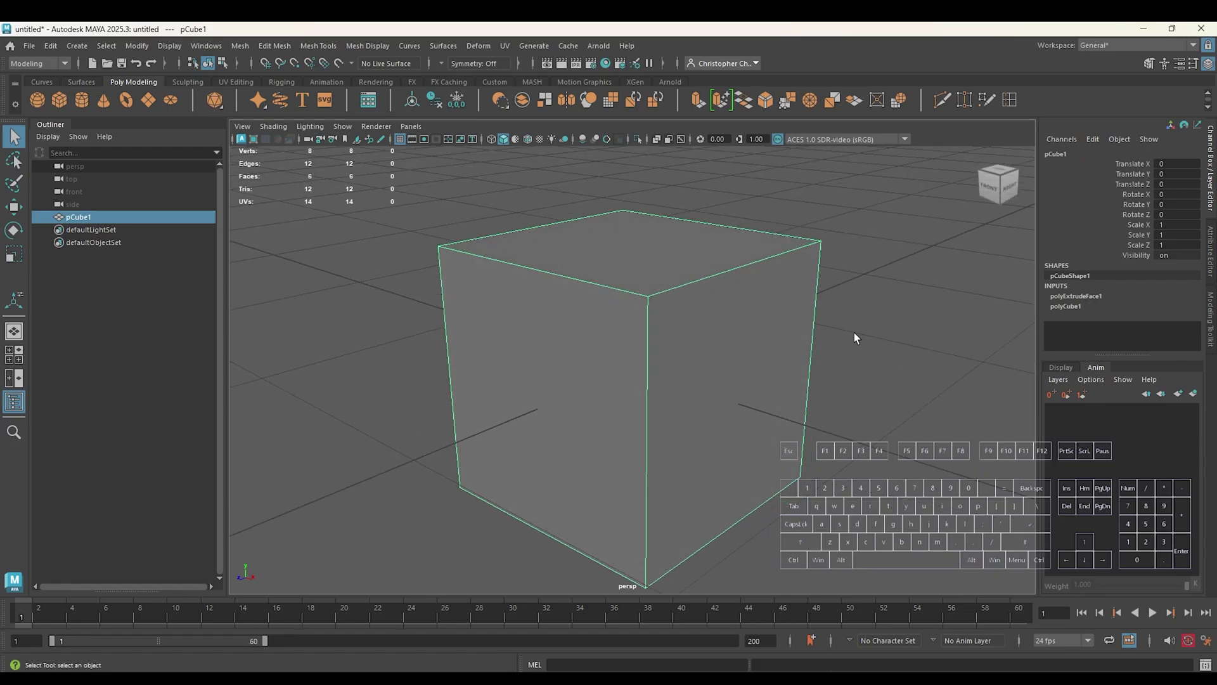
key("ctrl+z")
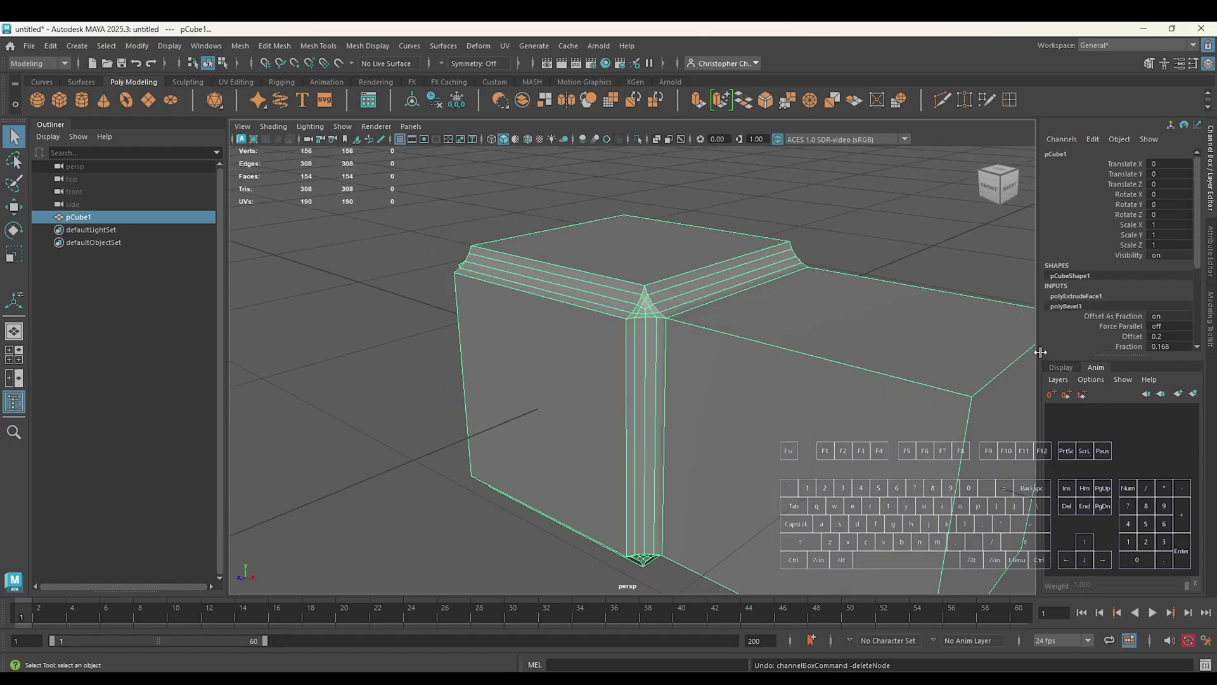
Set a keyframe on the face extrusion's Translate X at frame 1.
left_click(1101, 296)
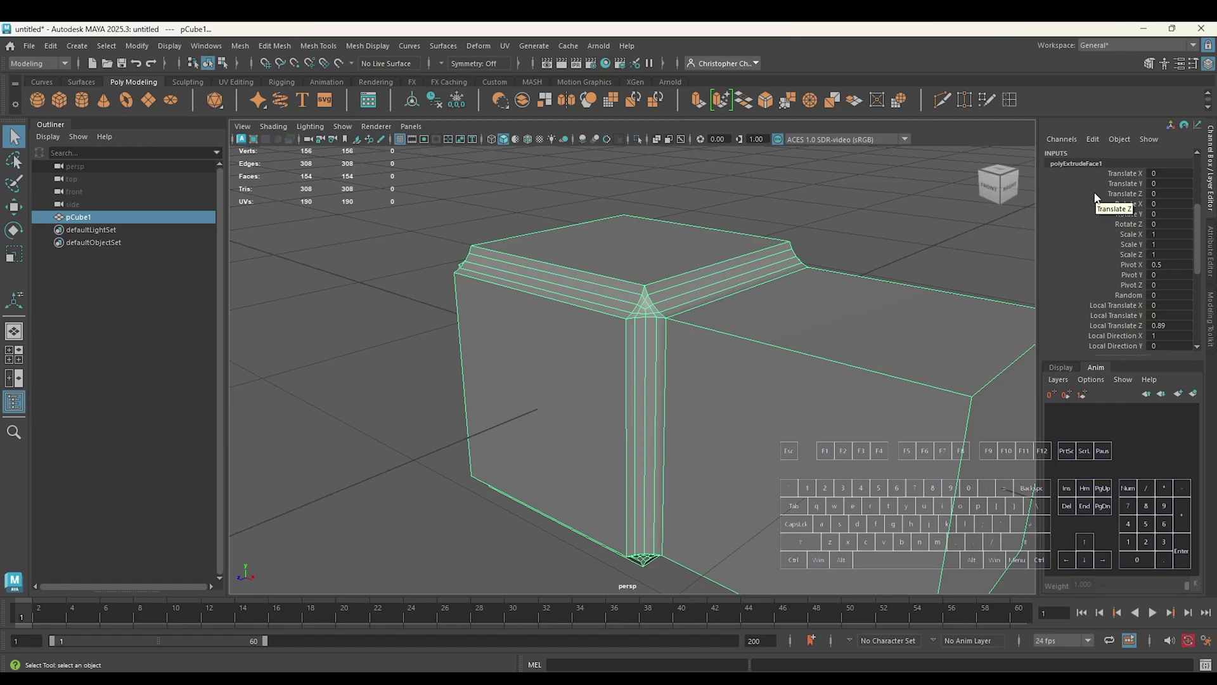
scroll(1095, 192, "down", 2)
scroll(1098, 192, "up", 2)
mouse_move(1160, 179)
left_mouse_down()
mouse_move(1181, 177)
mouse_move(1139, 177)
mouse_move(1162, 177)
left_mouse_up()
left_click(1125, 173)
right_click(1126, 176)
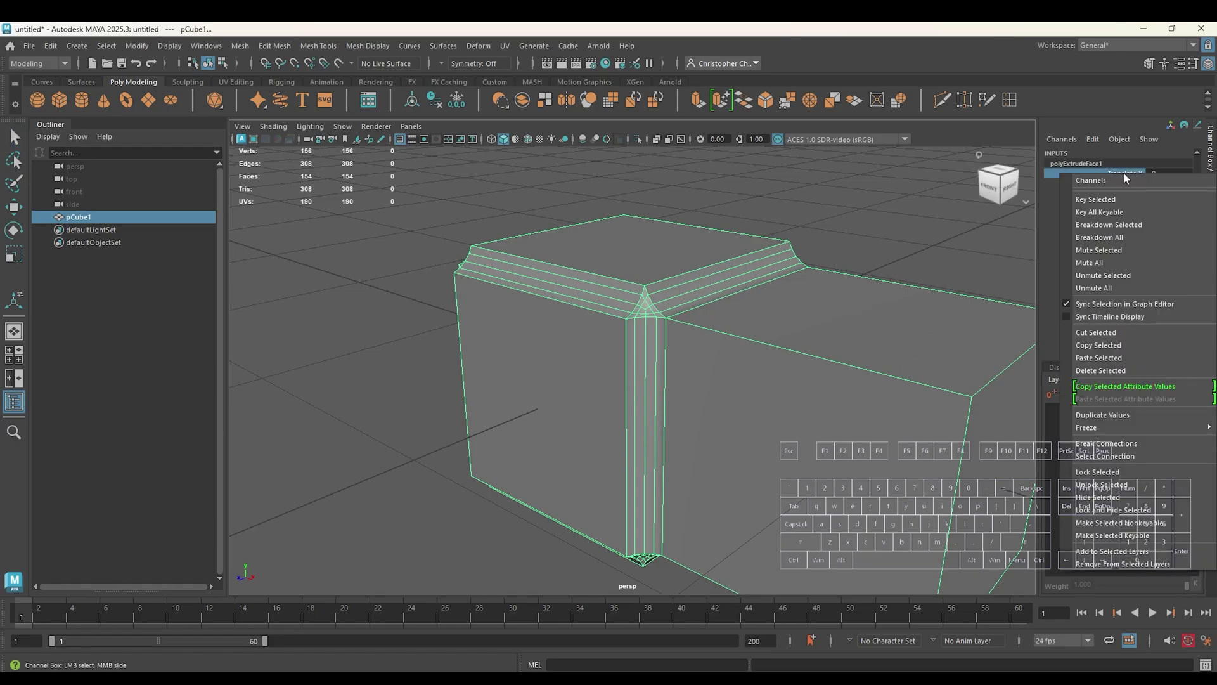
left_click(1097, 199)
At frame 14, key a larger Translate X on the face extrusion so that it stretches far out from the cube.
left_click_drag(53, 604, 243, 609)
left_click(1163, 174)
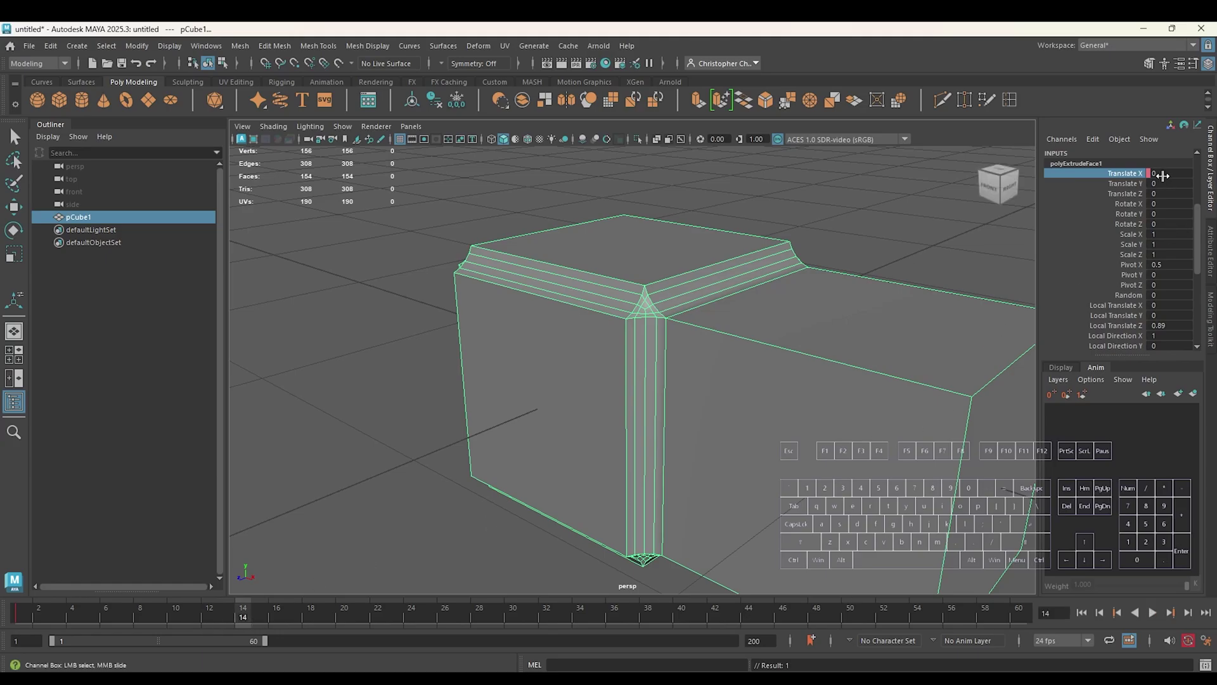
type("1")
key("Return")
Play back and scrub the extrusion's animation, look at the bevel's attributes, and return to frame 1.
key("alt+v")
scroll(886, 353, "down", 10)
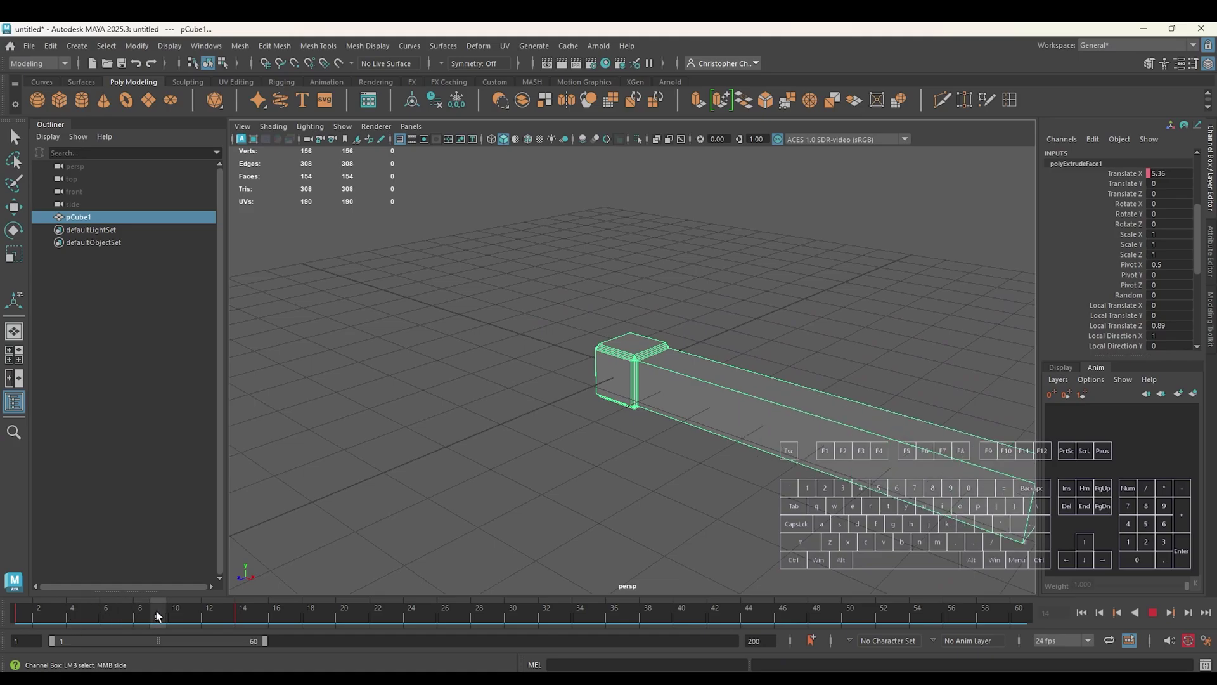
key("alt+v")
scroll(1090, 341, "down", 6)
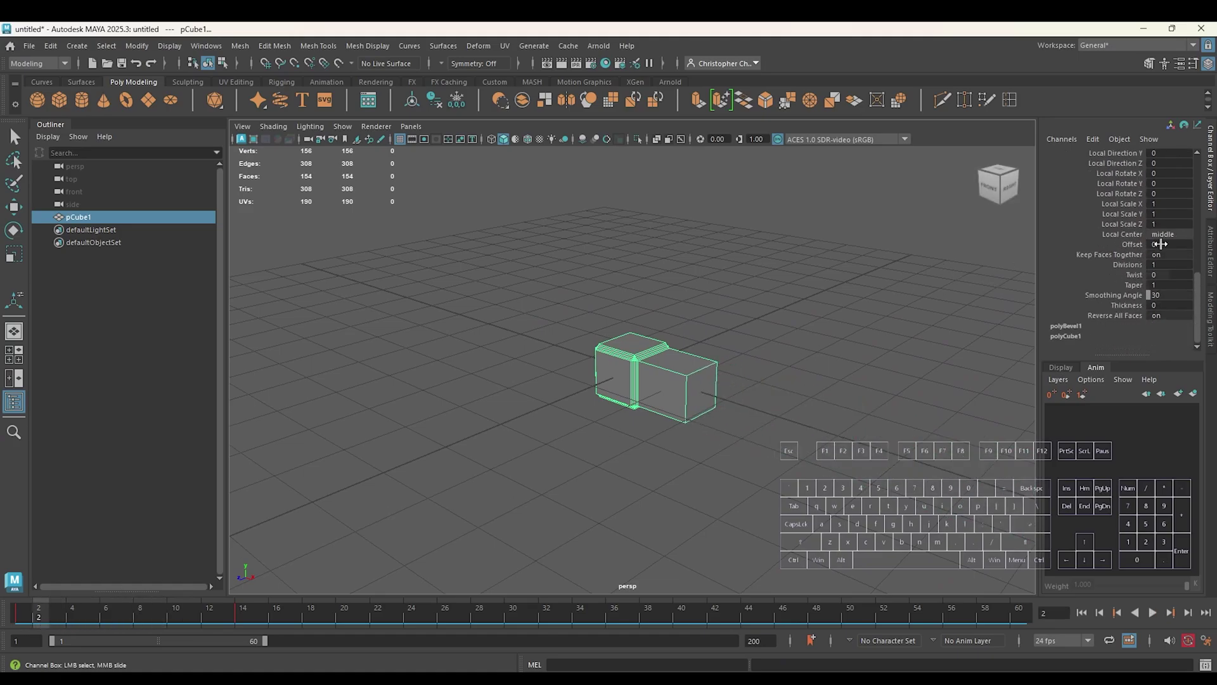
left_click(1070, 327)
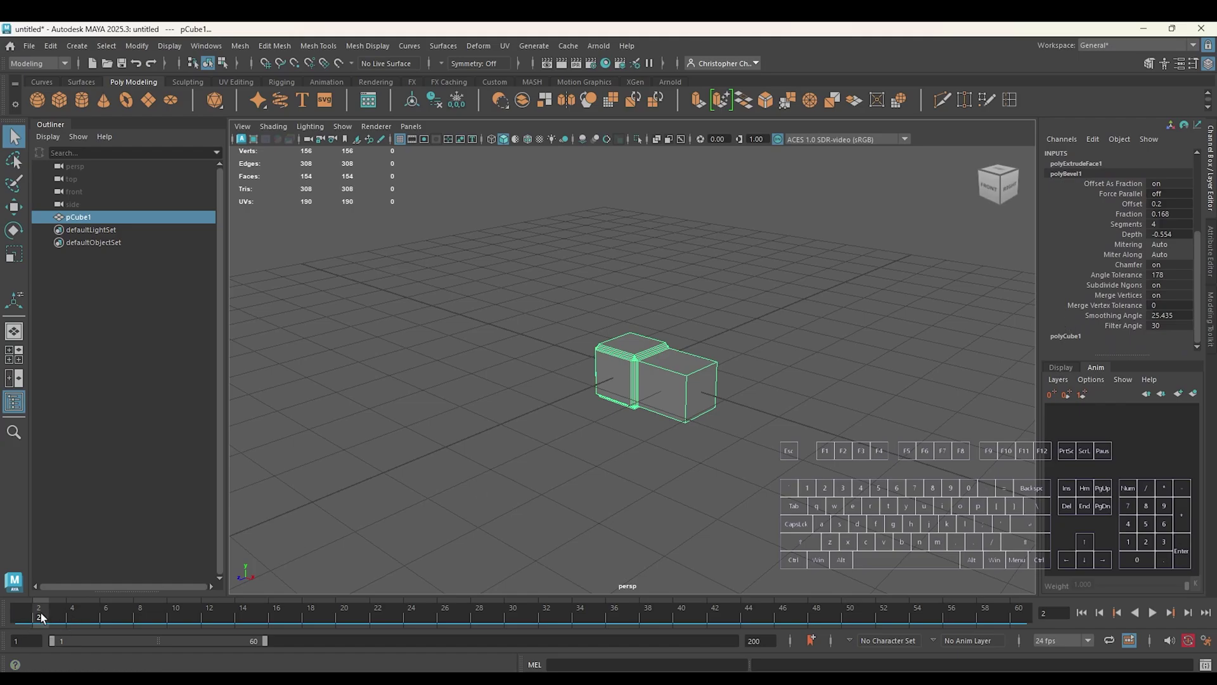
key("alt+v")
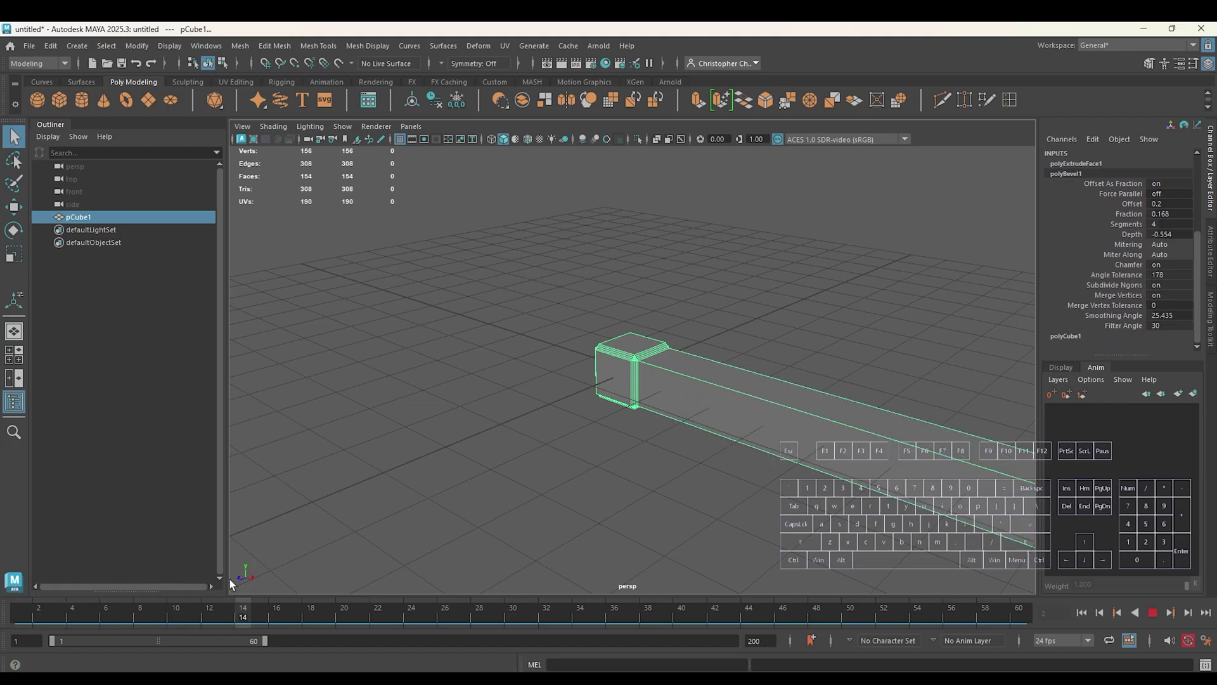
key("alt+v")
scroll(1101, 207, "up", 5)
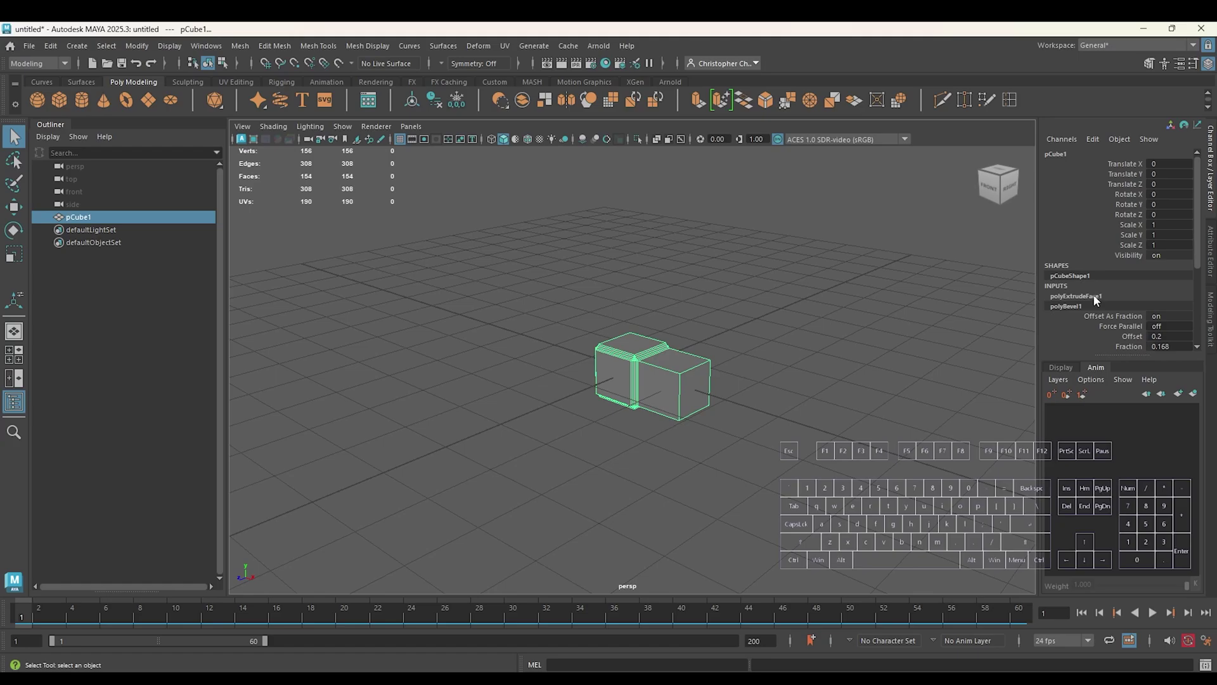
key("alt+v")
mouse_move(69, 620)
left_mouse_down()
mouse_move(207, 620)
mouse_move(39, 629)
left_mouse_up()
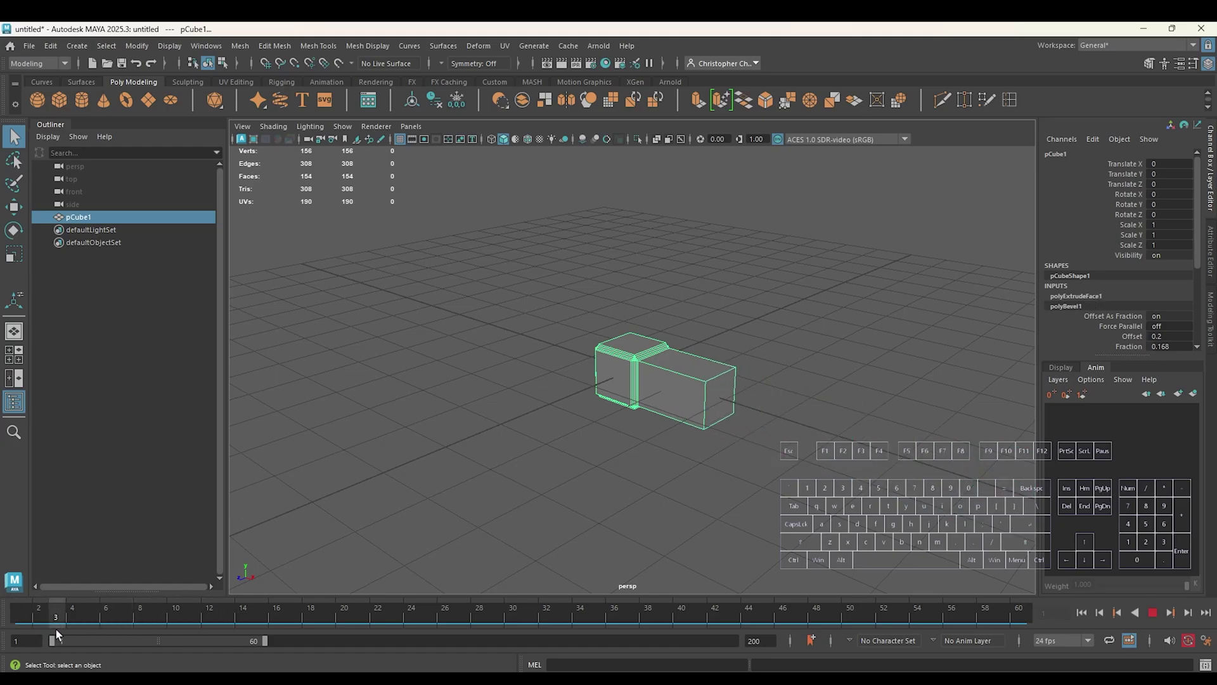
left_click(15, 620)
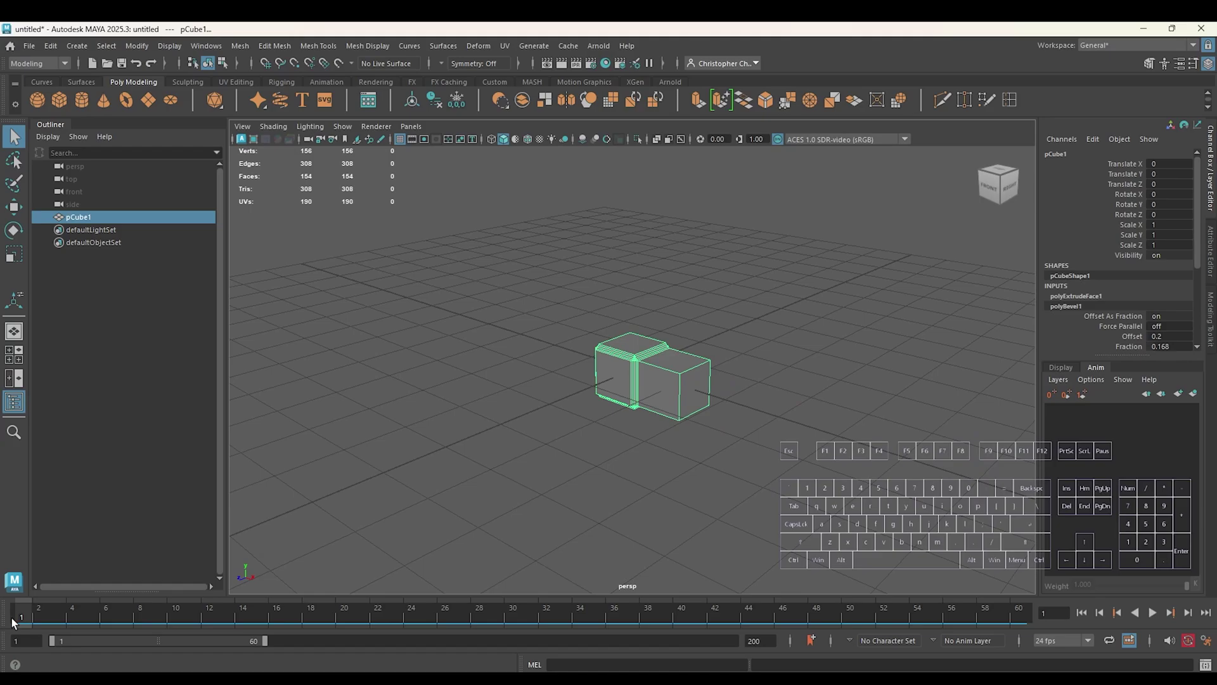
Try the Delete by Type: History command on the whole cube, and undo the history deletion.
scroll(777, 348, "up", 5)
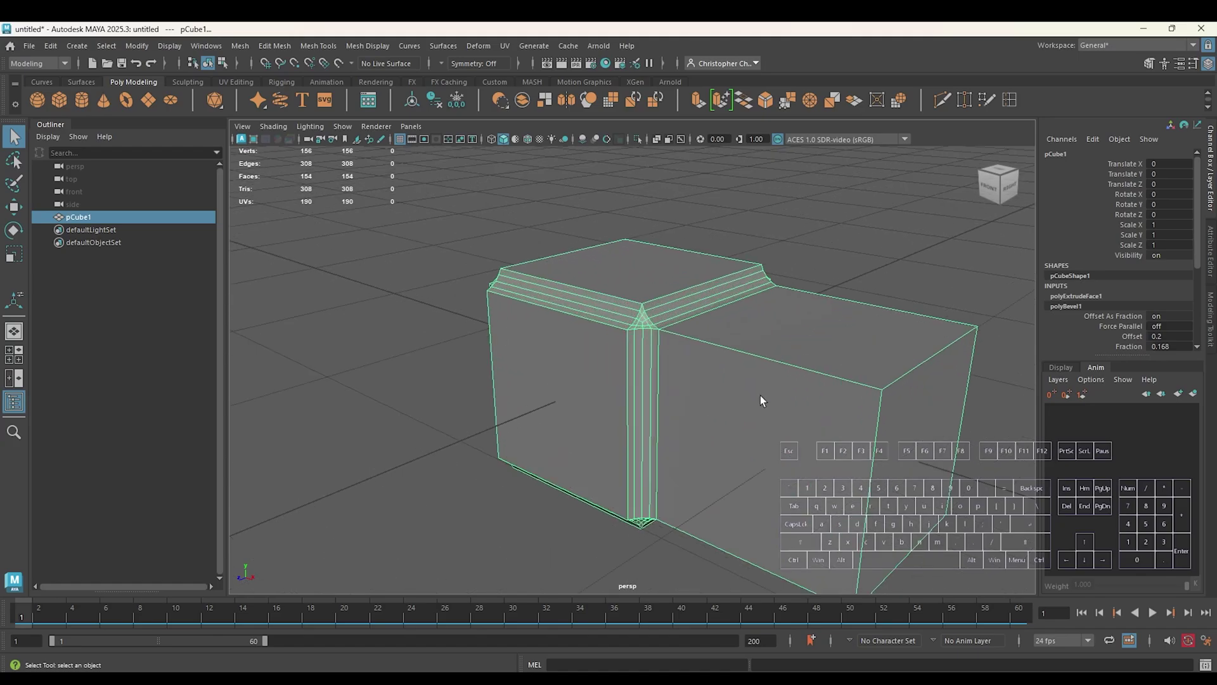
scroll(761, 402, "down", 3)
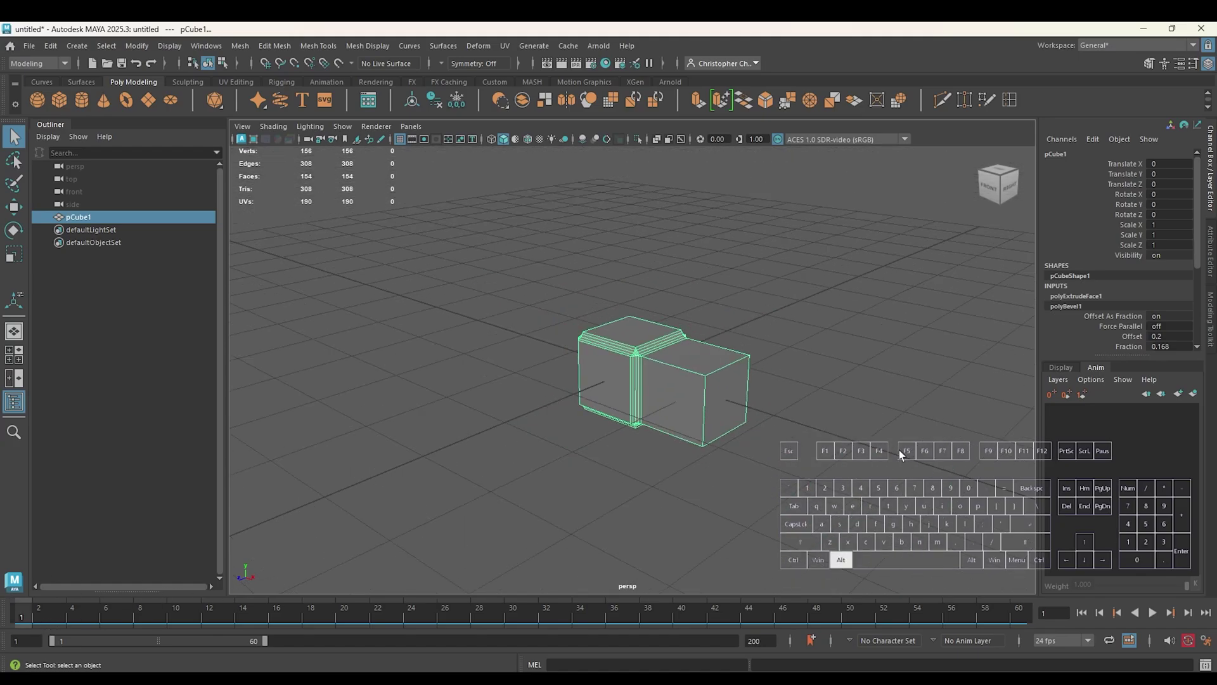
left_click_drag(456, 273, 472, 305, "alt")
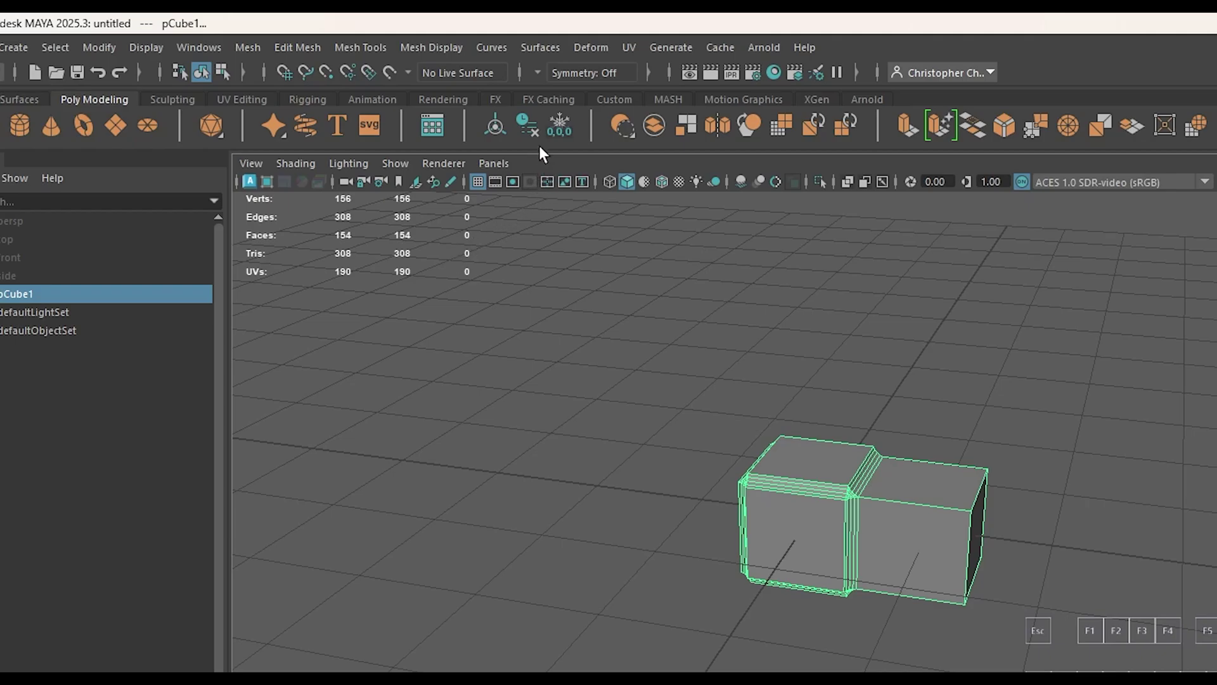
left_click(539, 130)
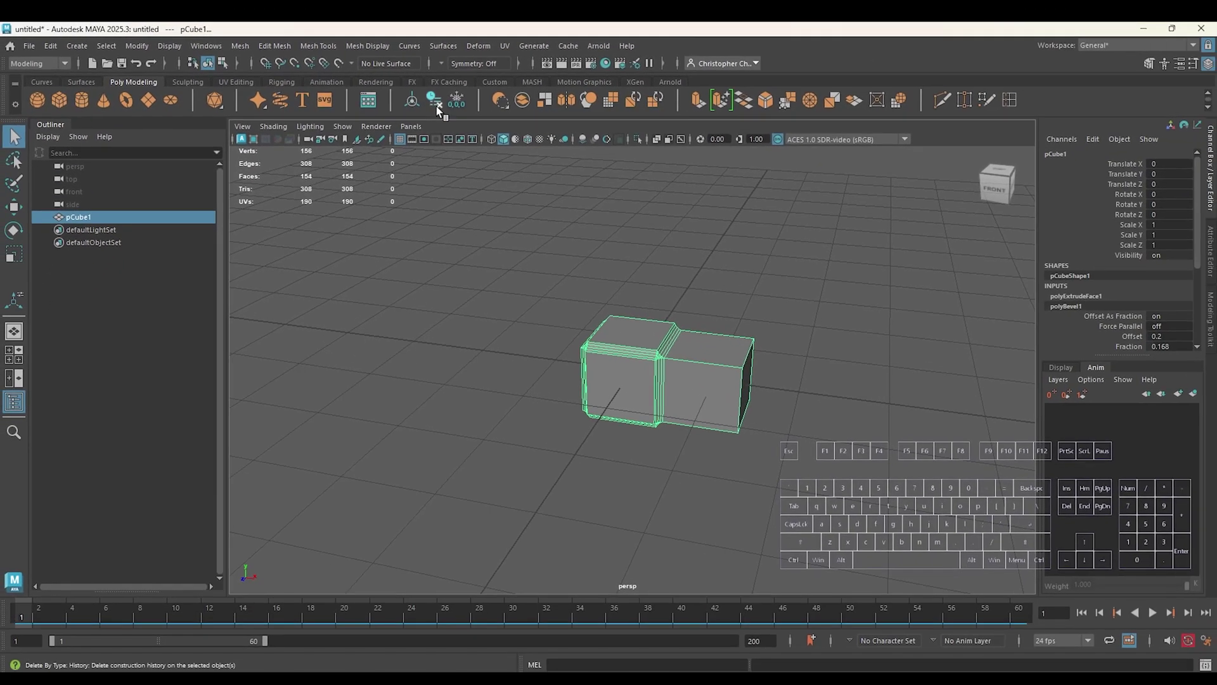
left_click(436, 106)
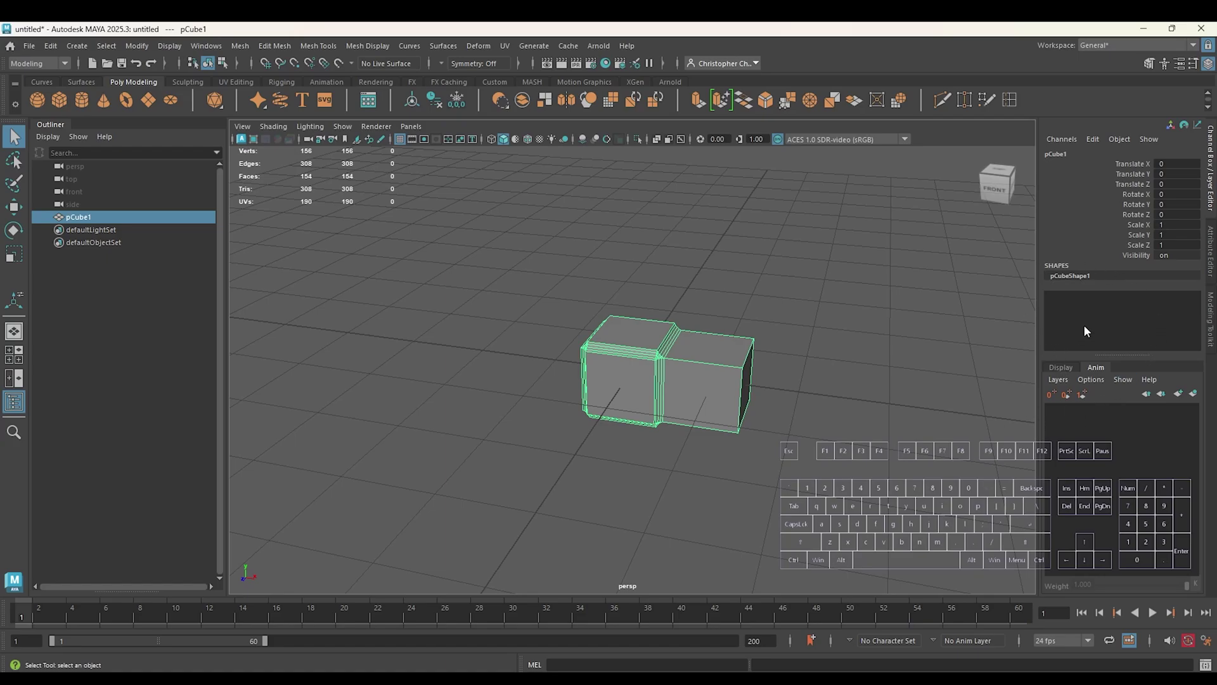
key("ctrl+z")
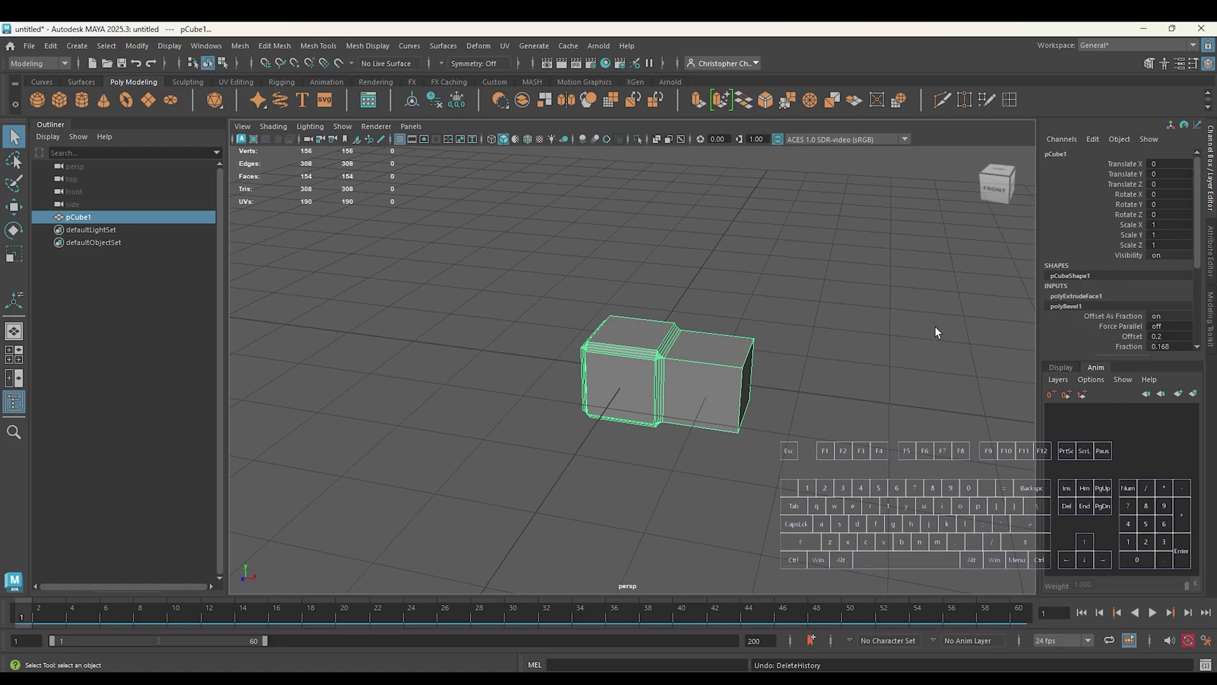
Try the Channel Box's own Delete History command on the cube, and undo back to the full construction history.
left_click(1088, 139)
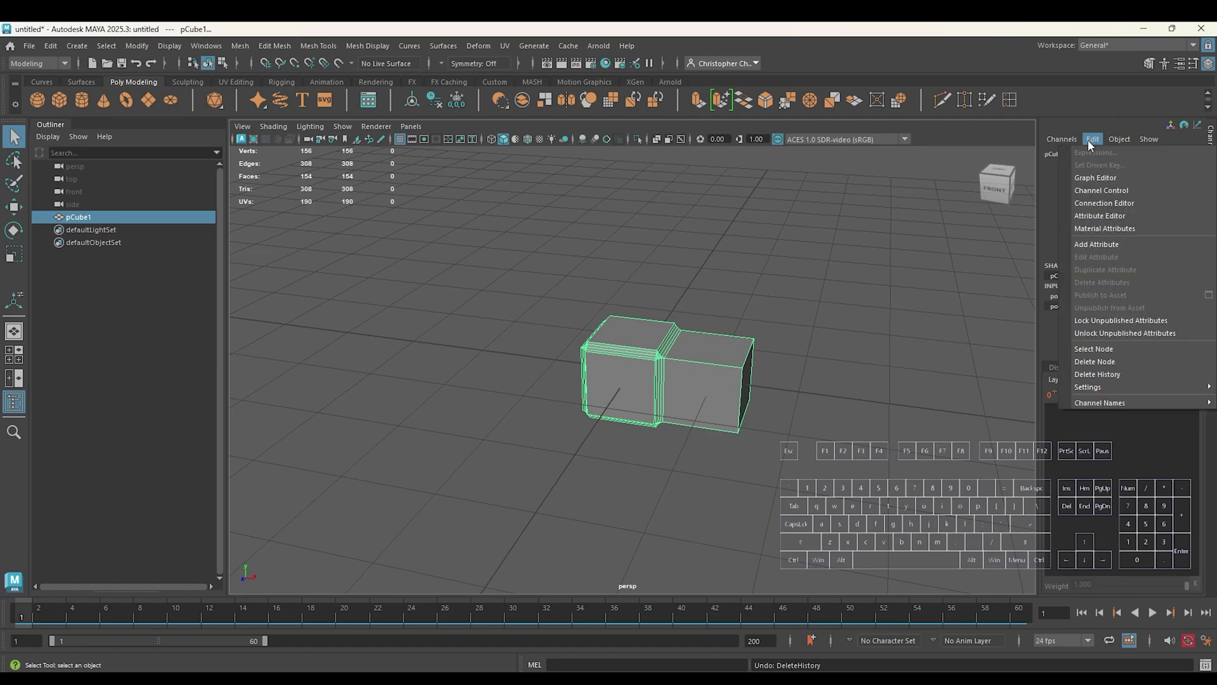
left_click(1111, 374)
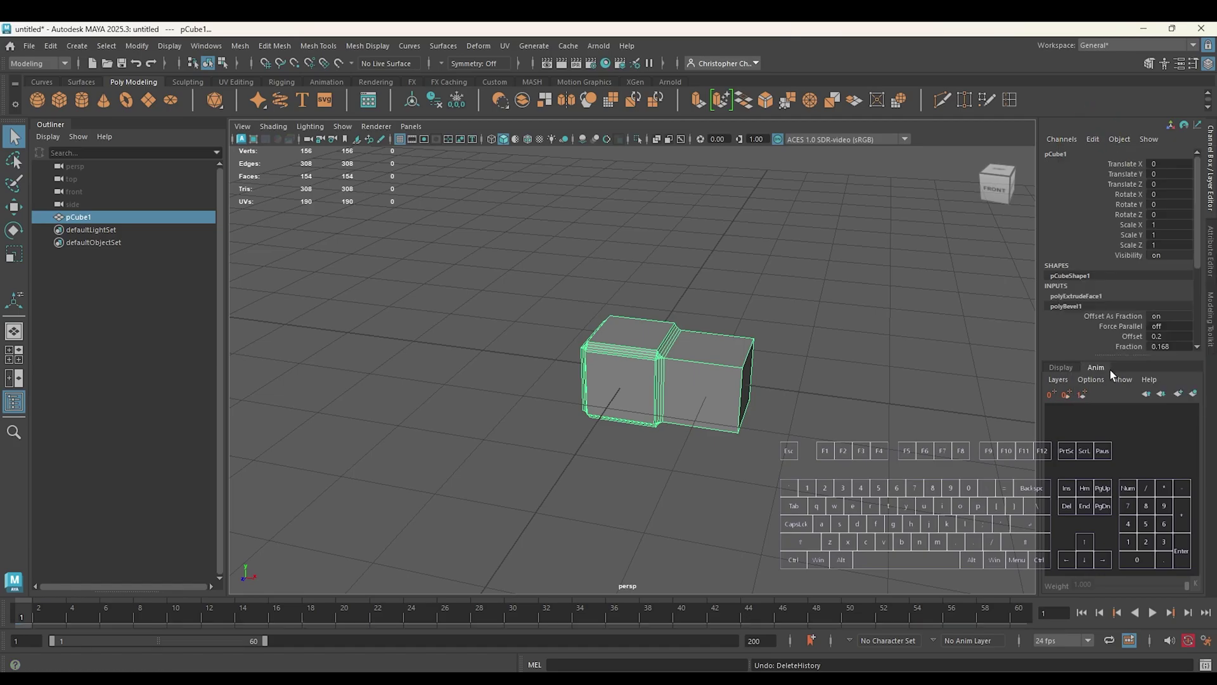
left_click(927, 384)
key("ctrl+z")
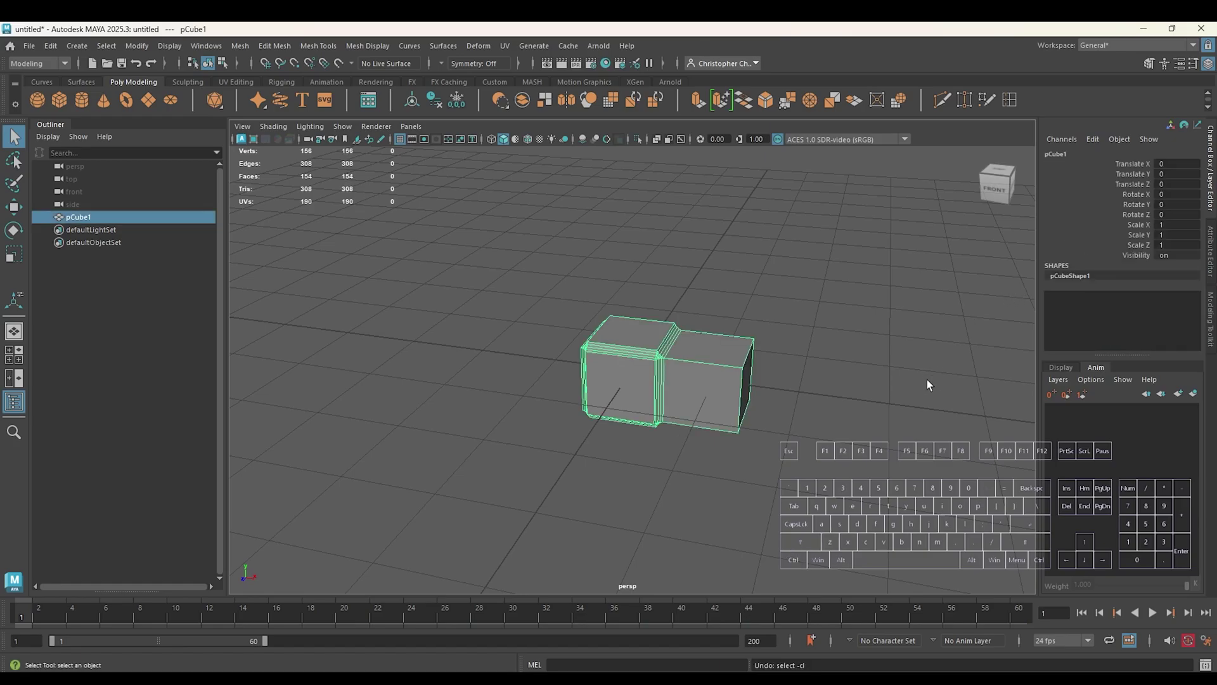
key("ctrl+z")
key("ctrl+z")
With the cube selected, look up the Delete by Type commands among the general editing commands, and leave without deleting anything.
left_click(671, 335)
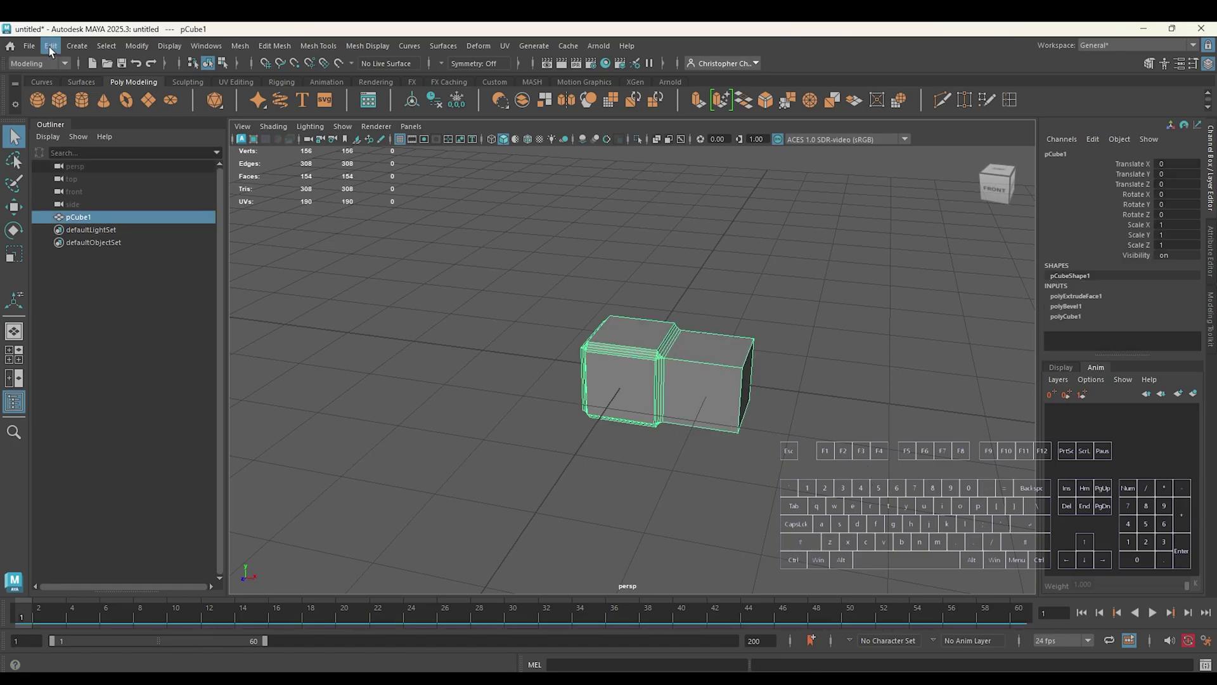
left_click(53, 47)
mouse_move(147, 197)
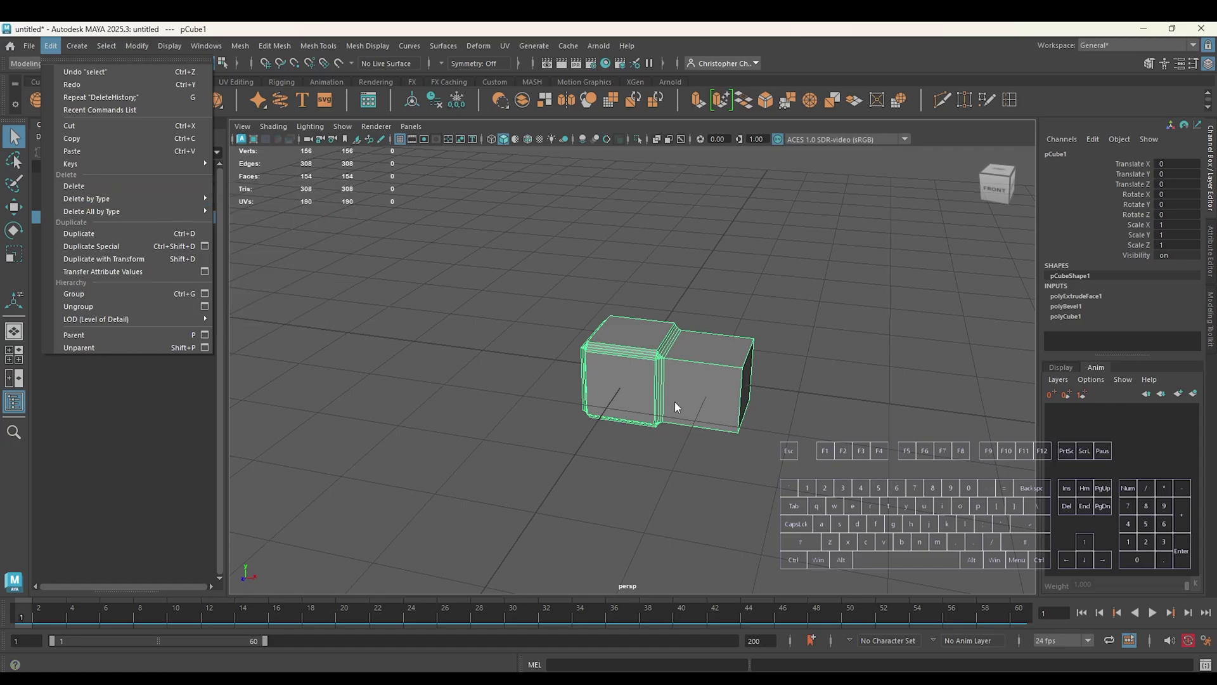
left_click(797, 508)
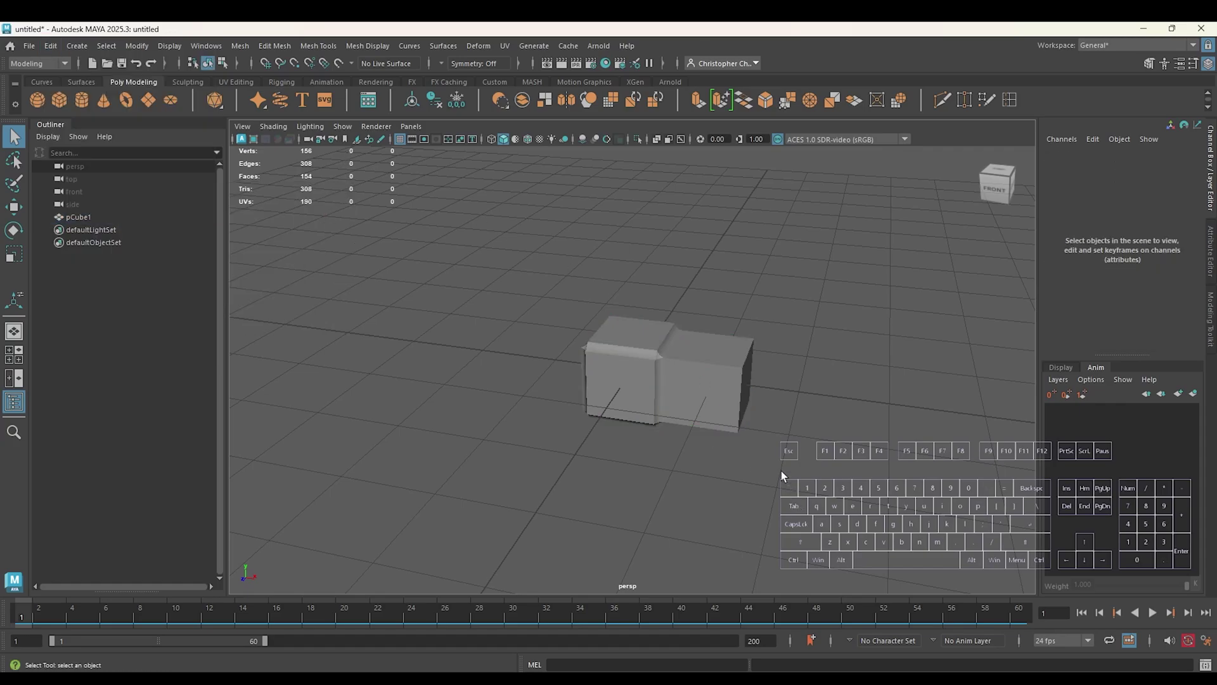
Reselect the cube and examine its bevelled edges and extruded block up close and from farther away.
left_click(725, 402)
scroll(801, 387, "up", 3)
scroll(800, 387, "down", 2)
scroll(811, 394, "up", 1)
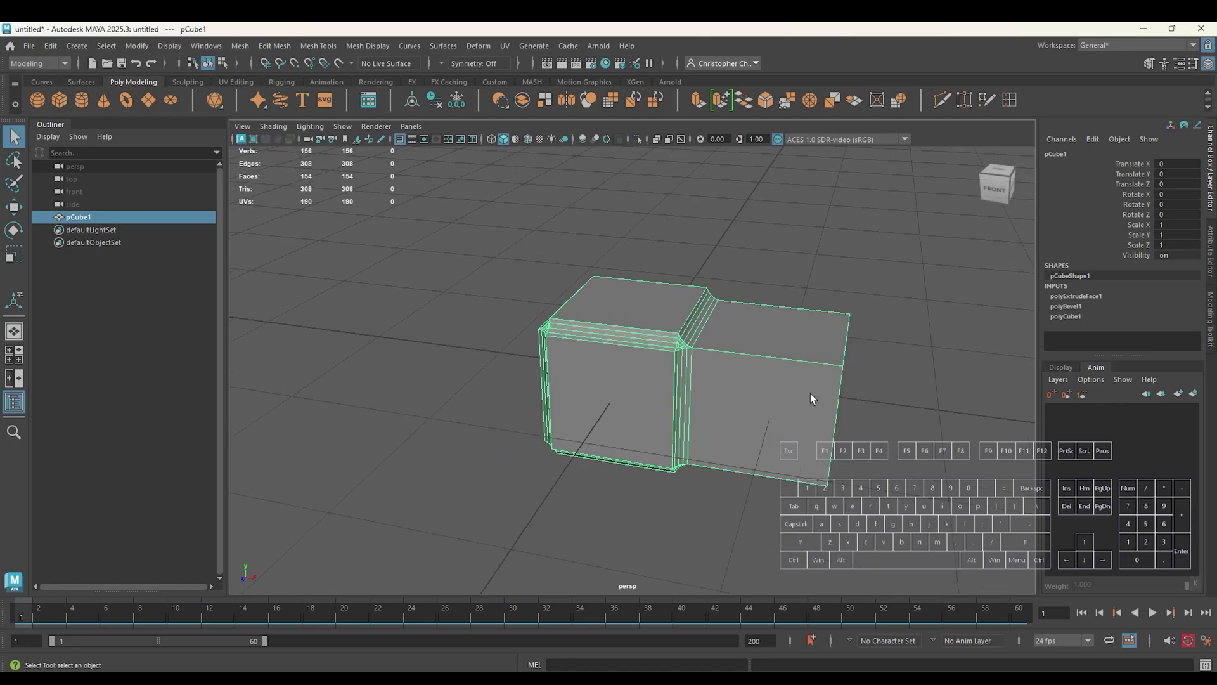
scroll(811, 394, "up", 3)
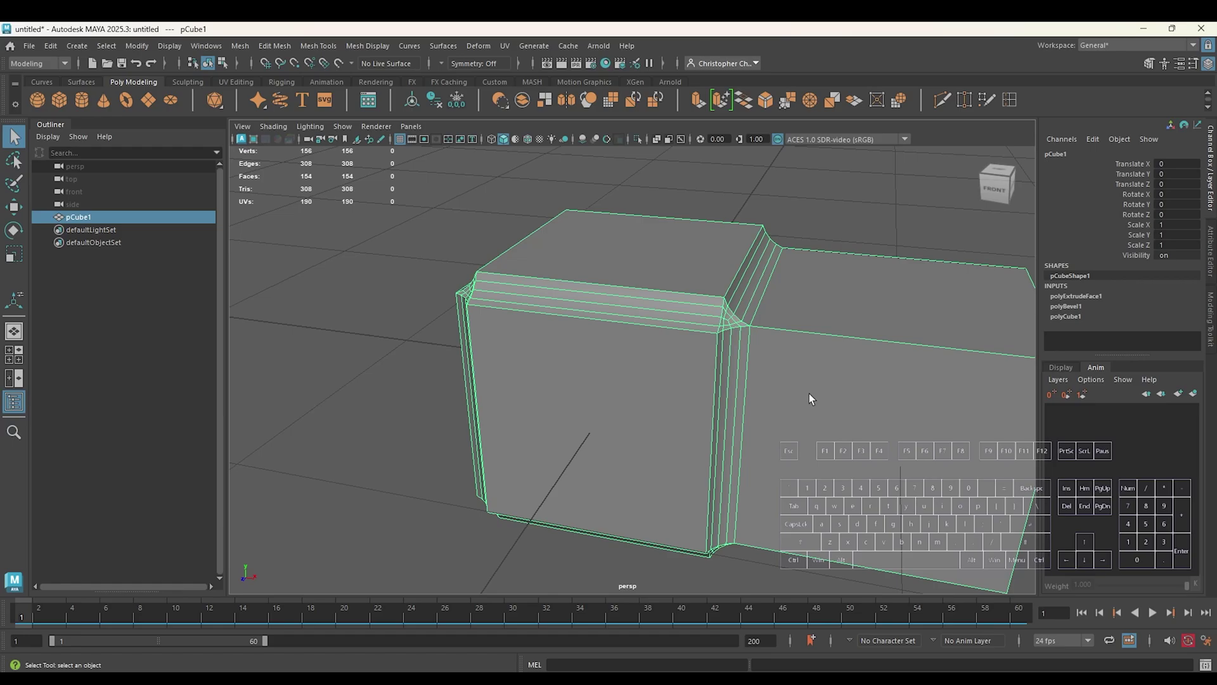
scroll(809, 398, "down", 5)
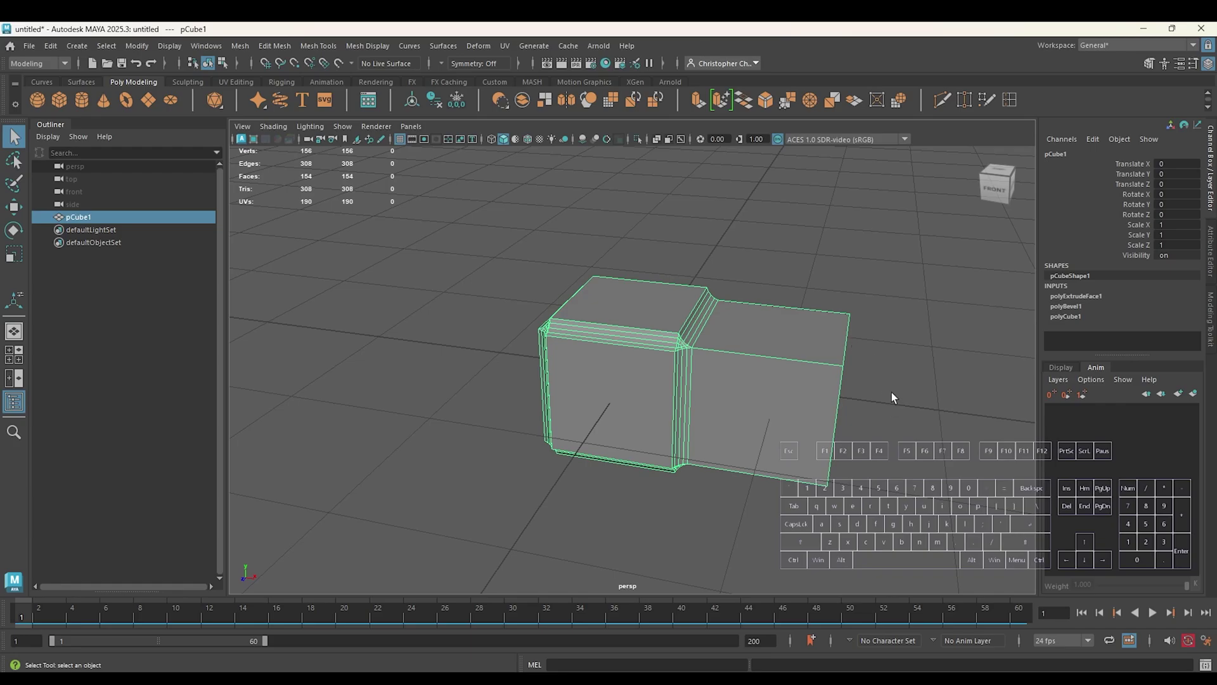
left_click_drag(892, 393, 896, 357, "alt")
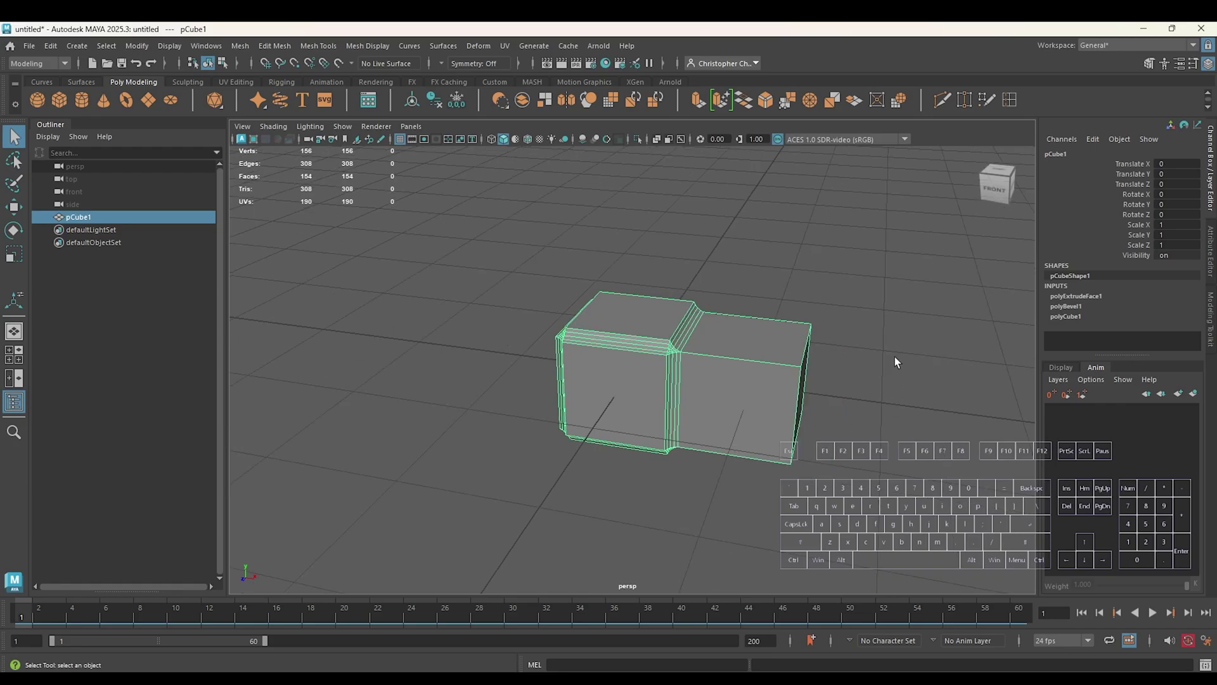